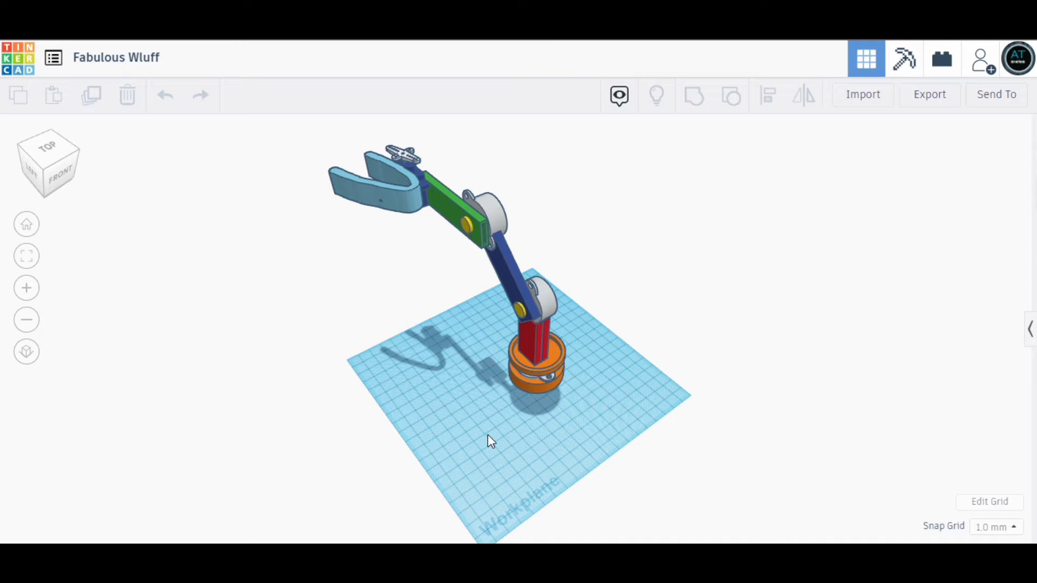
# Orbit the arm from front to right side, zooming in toward the base
pyautogui.moveTo(599, 423); pyautogui.dragTo(571, 417, button='right')
pyautogui.moveTo(512, 429)
pyautogui.mouseDown(button='right')
pyautogui.moveTo(592, 416)
pyautogui.moveTo(484, 434)
pyautogui.moveTo(416, 413)
pyautogui.moveTo(527, 418)
pyautogui.mouseUp(button='right')
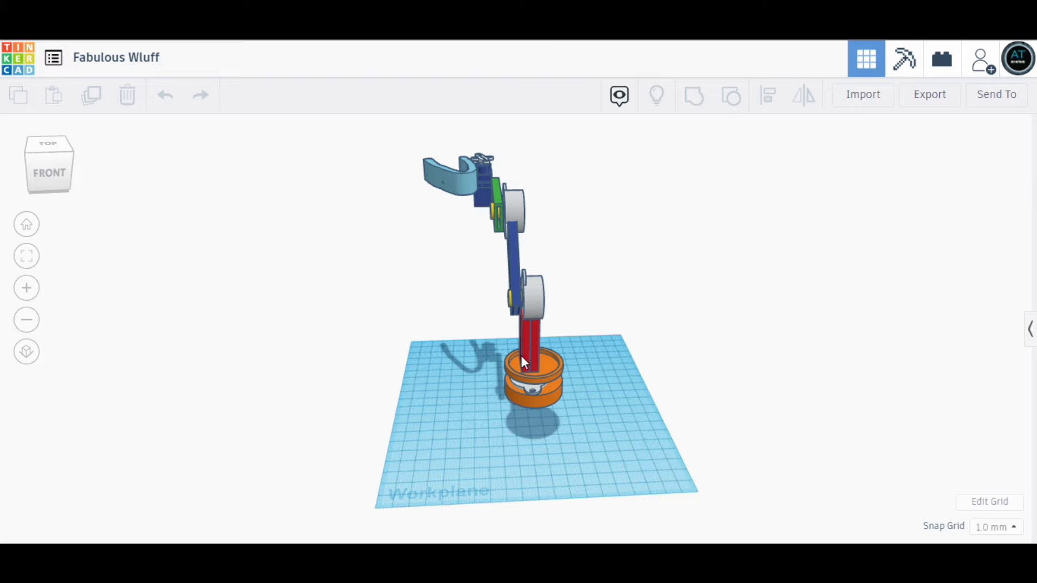
pyautogui.moveTo(478, 420); pyautogui.dragTo(524, 398, button='right')
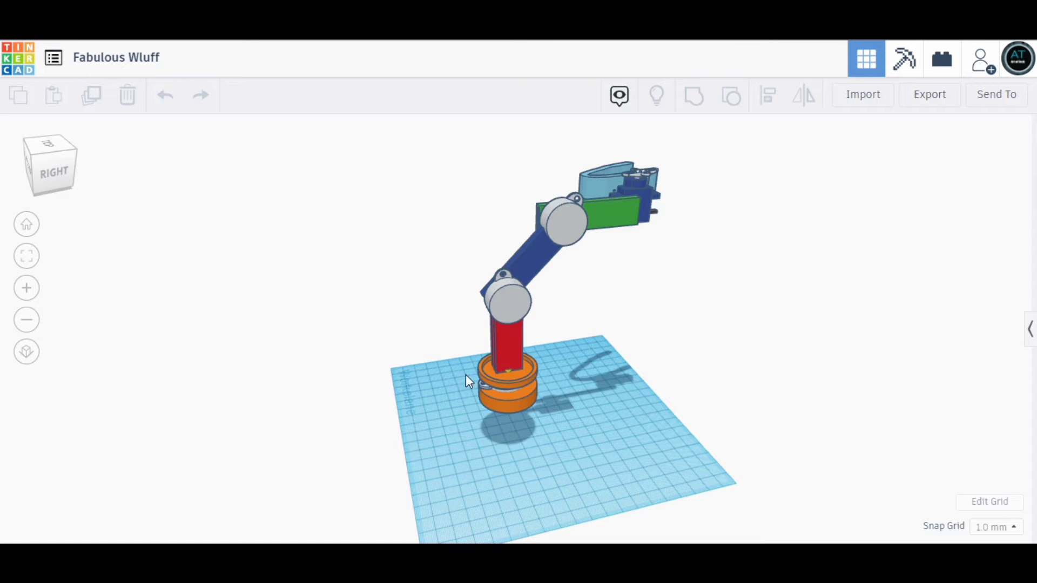
pyautogui.moveTo(503, 464); pyautogui.dragTo(640, 472, button='right')
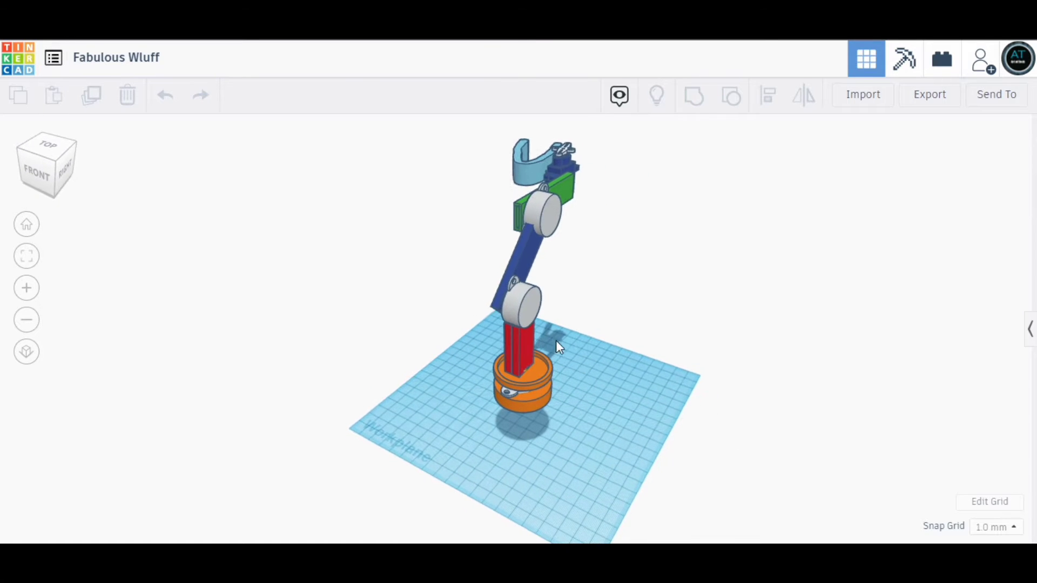
pyautogui.scroll(4, 516, 306)
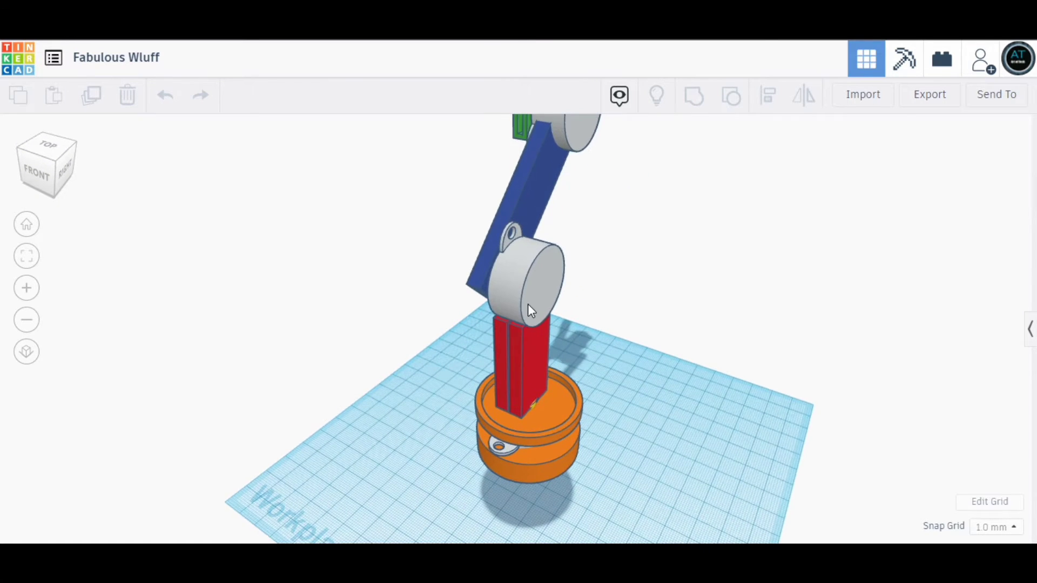
pyautogui.scroll(2, 528, 305)
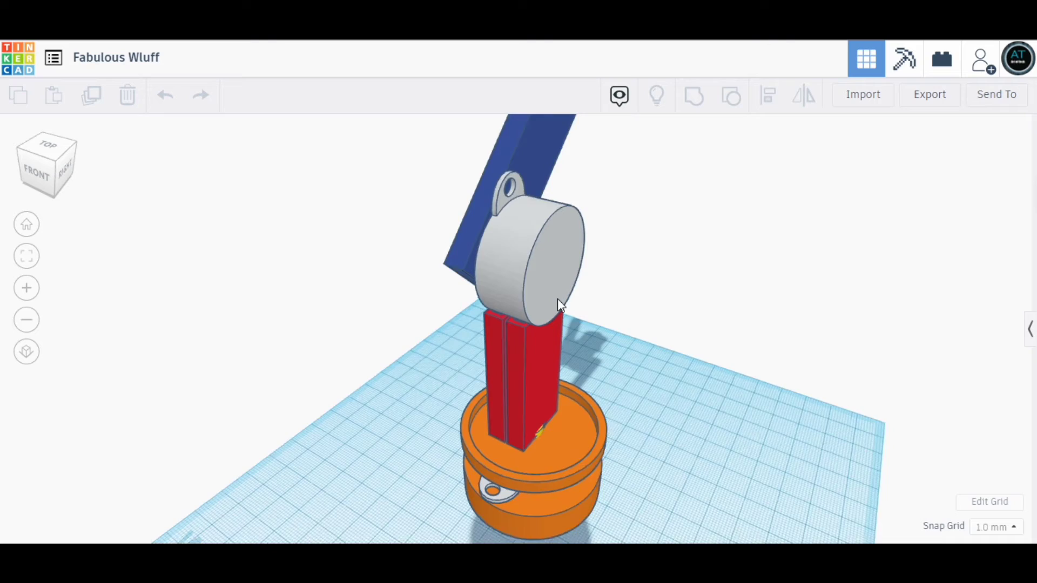
pyautogui.moveTo(558, 300); pyautogui.dragTo(639, 306, button='right')
pyautogui.moveTo(743, 400); pyautogui.dragTo(621, 440, button='right')
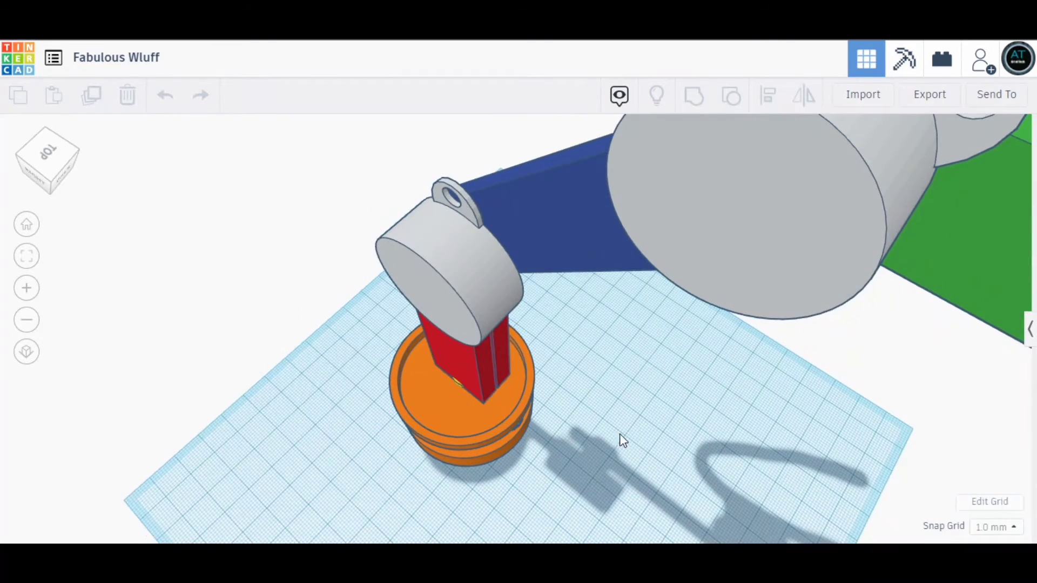
# Orbit around the base and post from left, front and above, then zoom out
pyautogui.moveTo(527, 432); pyautogui.dragTo(310, 430, button='right')
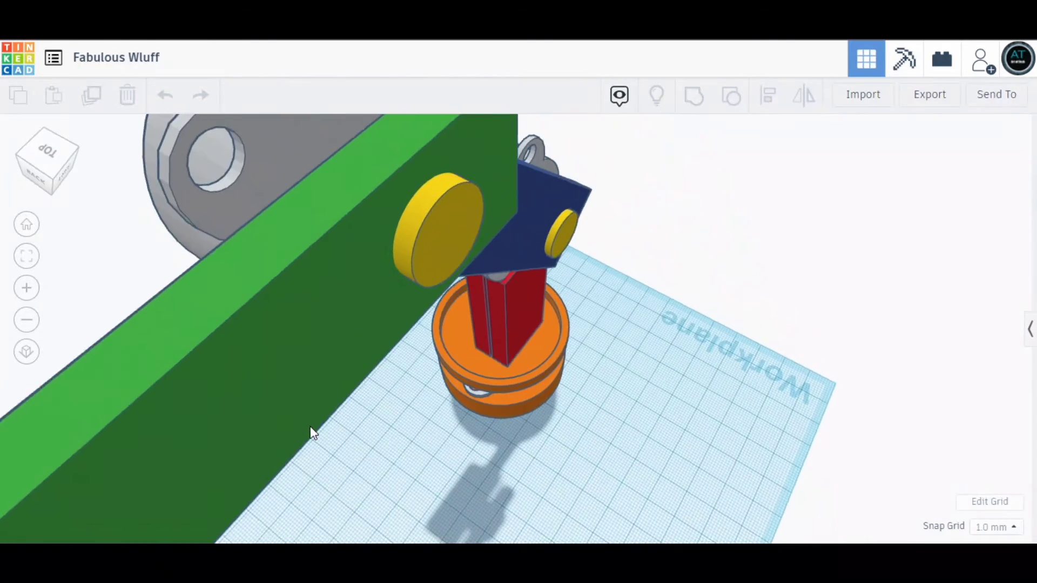
pyautogui.moveTo(607, 410); pyautogui.dragTo(383, 366, button='right')
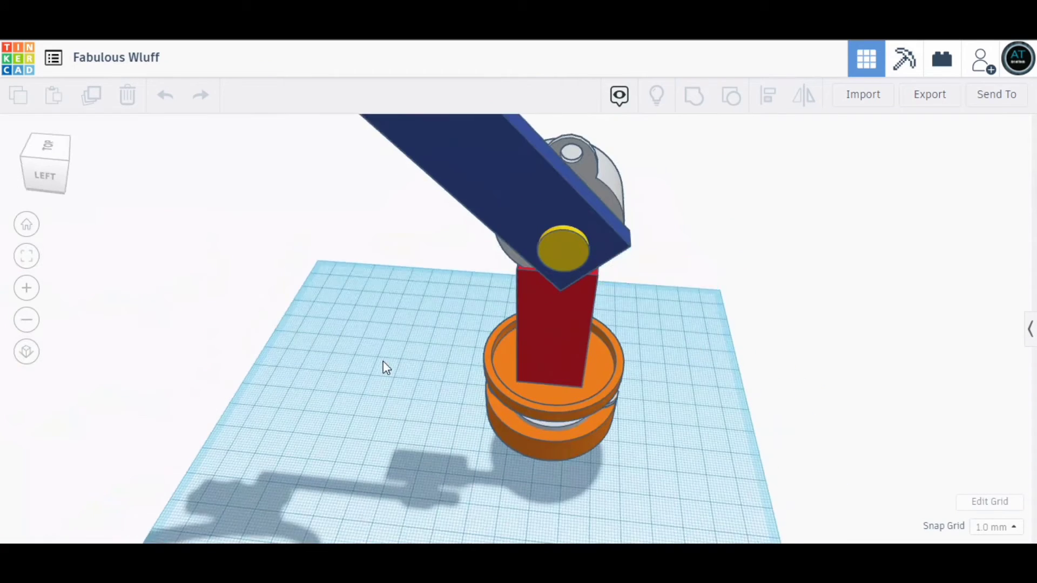
pyautogui.moveTo(604, 458); pyautogui.dragTo(555, 279, button='right')
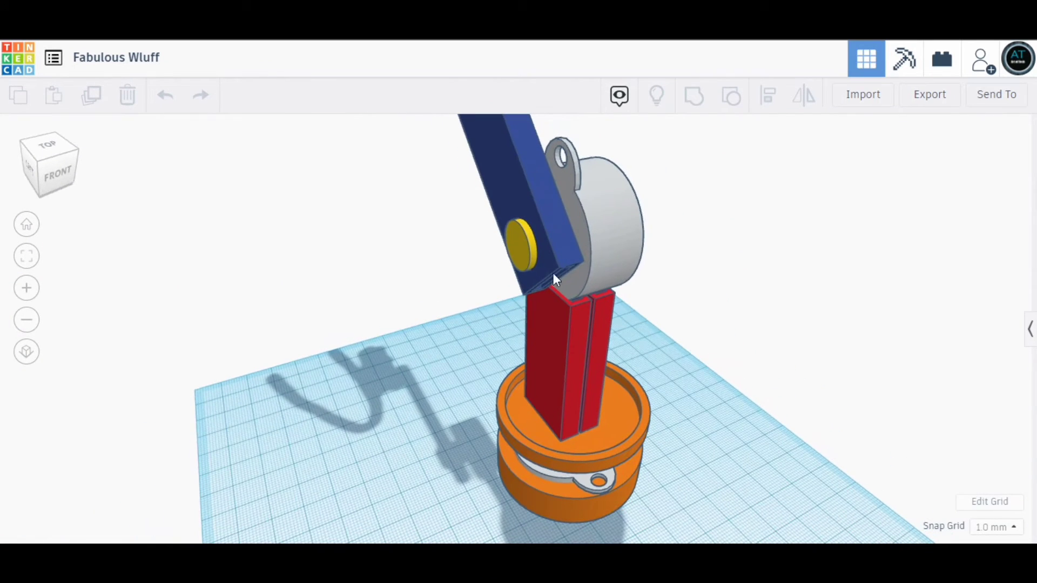
pyautogui.moveTo(727, 434); pyautogui.dragTo(607, 270, button='right')
pyautogui.moveTo(643, 440); pyautogui.dragTo(703, 358, button='right')
pyautogui.moveTo(488, 367); pyautogui.dragTo(536, 356, button='right')
pyautogui.moveTo(659, 418)
pyautogui.mouseDown(button='right')
pyautogui.moveTo(597, 423)
pyautogui.moveTo(662, 412)
pyautogui.mouseUp(button='right')
pyautogui.scroll(-1, 659, 411)
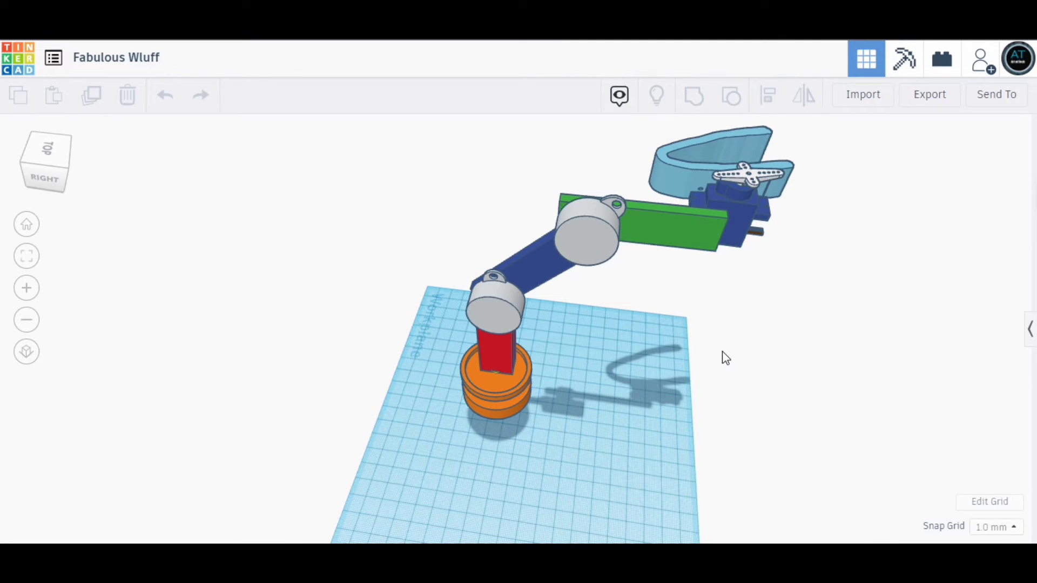
# Orbit and pan around the gripper until the light-blue claw is fully visible
pyautogui.moveTo(722, 352); pyautogui.dragTo(646, 335, button='right')
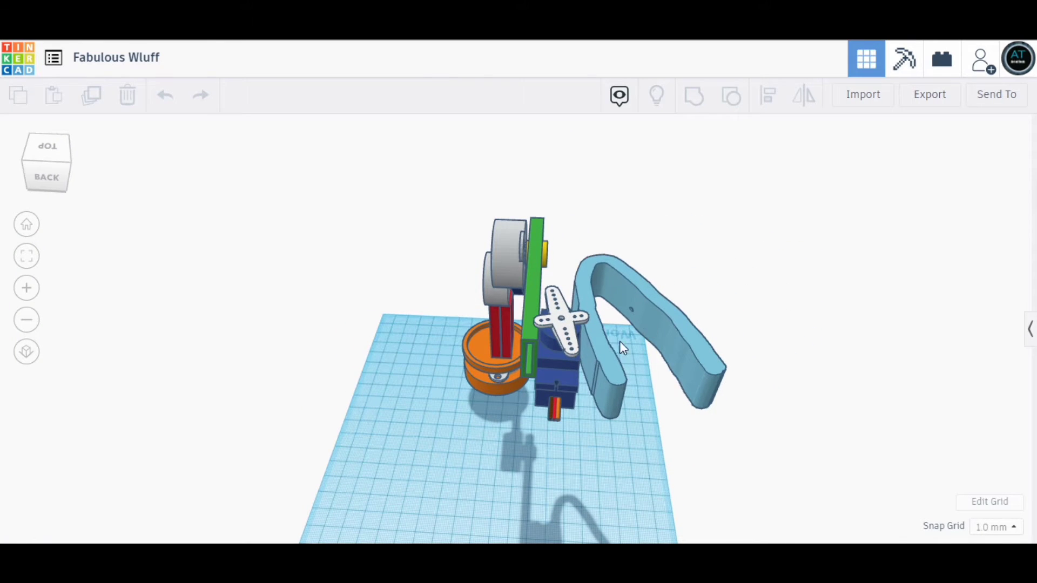
pyautogui.moveTo(712, 448); pyautogui.dragTo(578, 424, button='right')
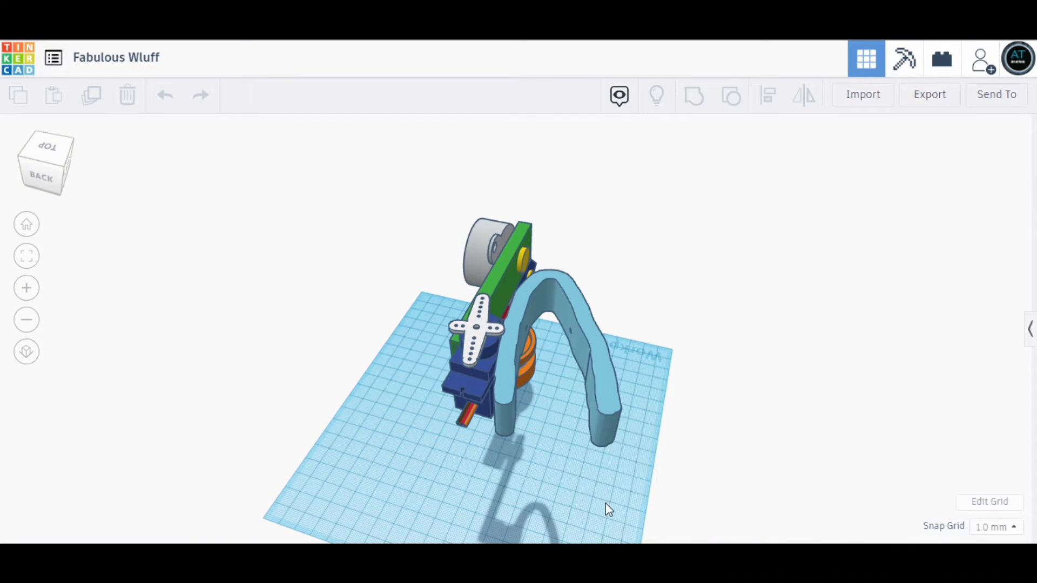
pyautogui.moveTo(607, 508); pyautogui.dragTo(751, 426, button='right')
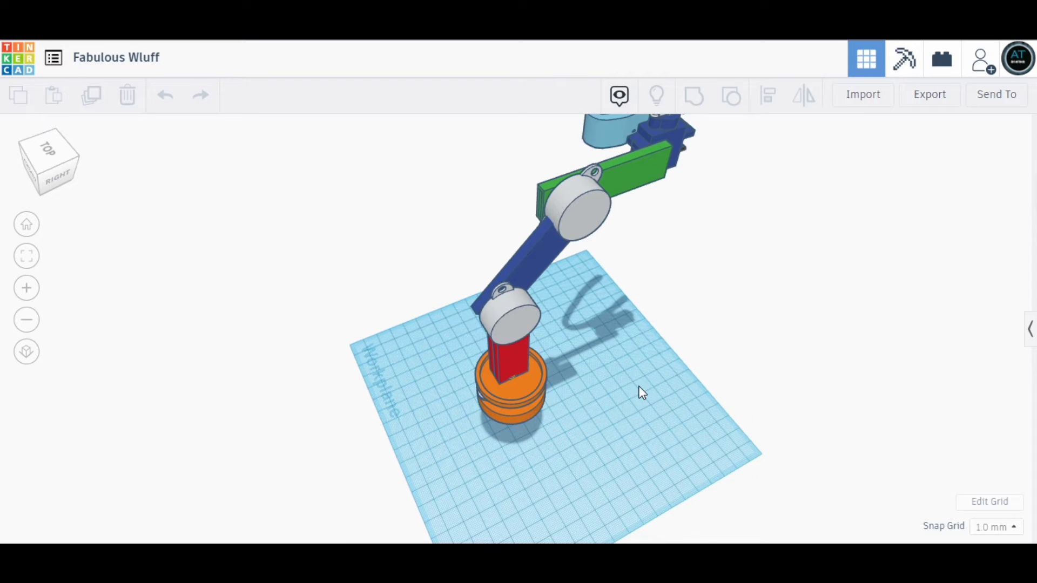
pyautogui.moveTo(639, 393); pyautogui.dragTo(646, 435, button='middle')
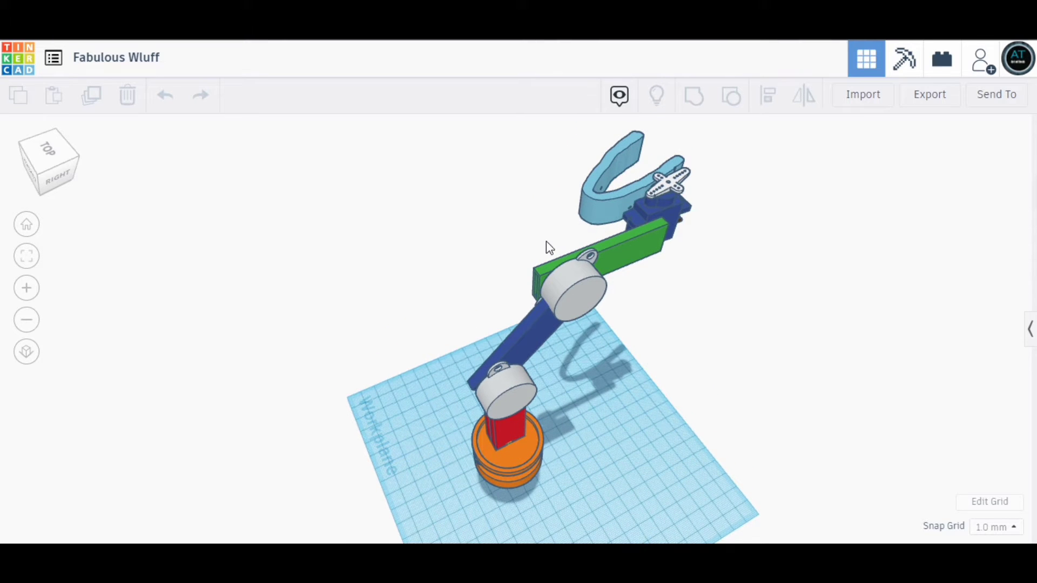
pyautogui.moveTo(550, 247); pyautogui.dragTo(628, 204, button='right')
pyautogui.scroll(2, 628, 204)
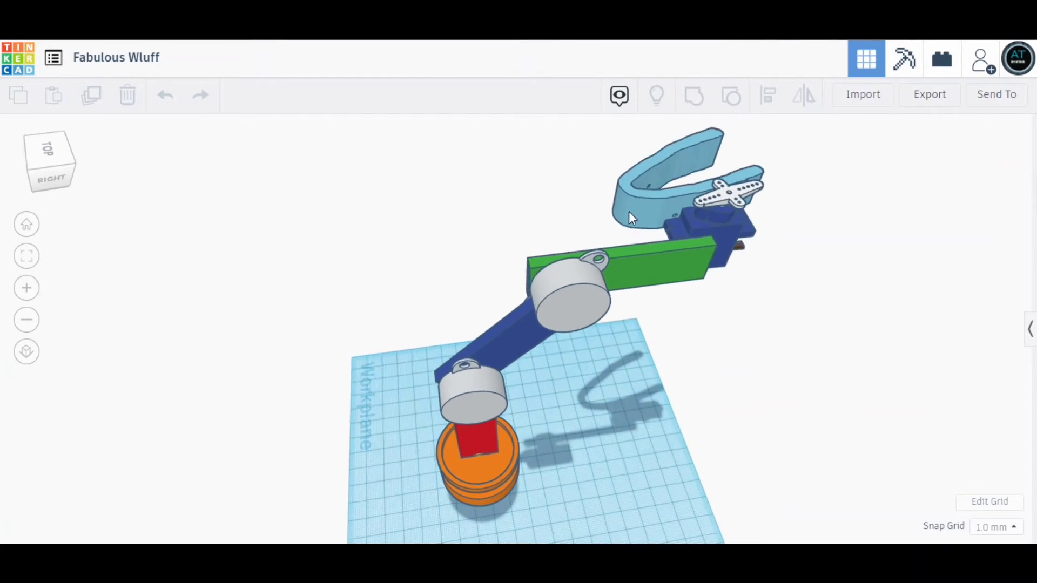
pyautogui.scroll(2, 629, 216)
pyautogui.moveTo(737, 322); pyautogui.dragTo(658, 376, button='middle')
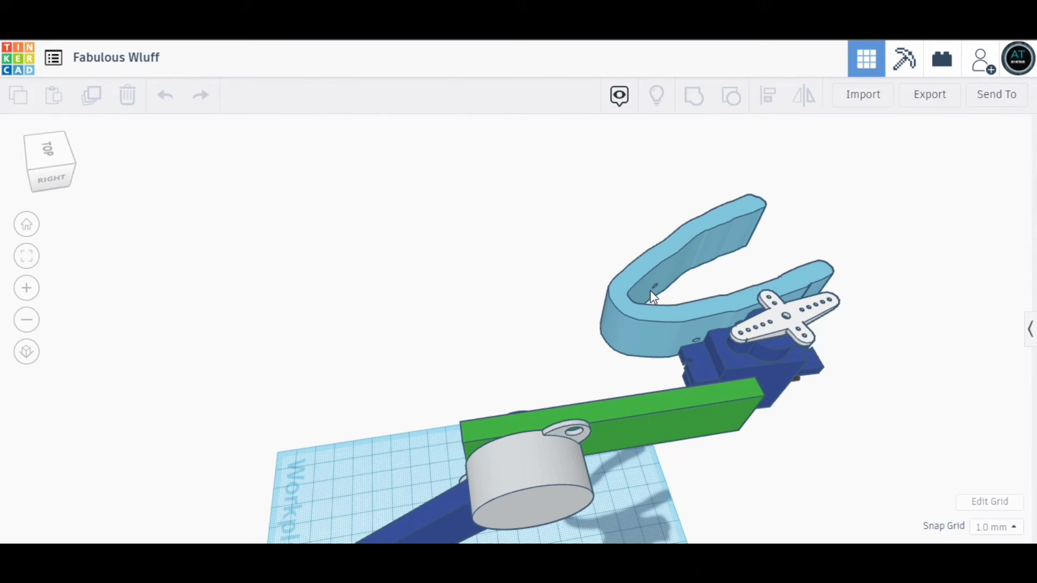
pyautogui.moveTo(653, 296); pyautogui.dragTo(484, 310, button='right')
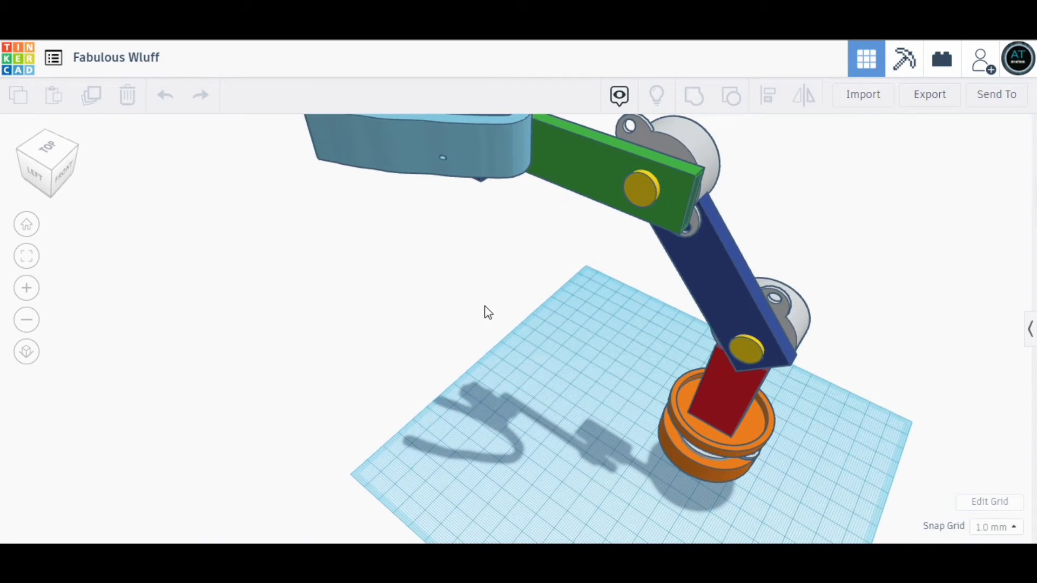
pyautogui.moveTo(464, 269); pyautogui.dragTo(469, 170, button='right')
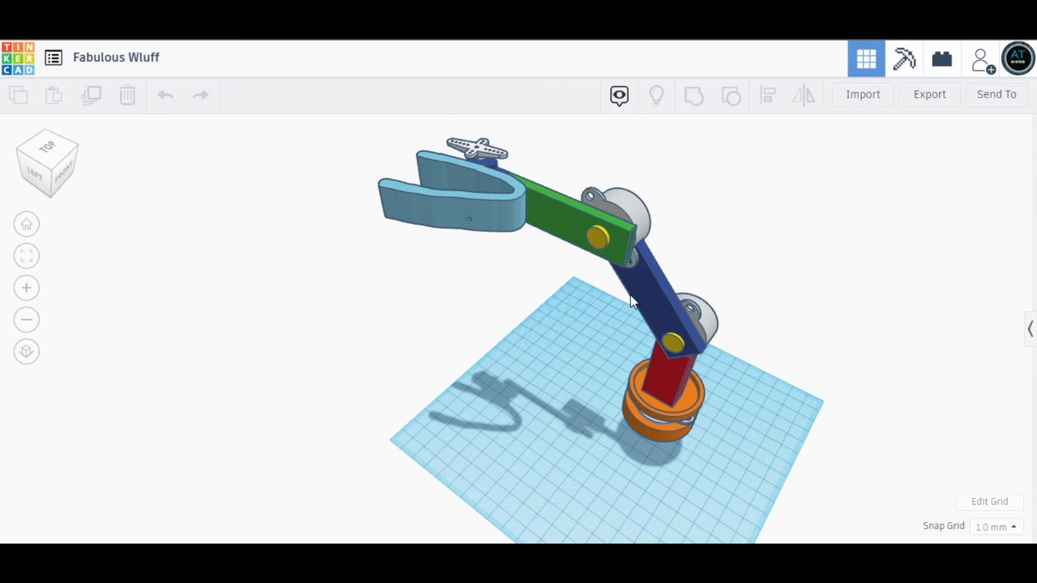
# Frame the orange base close up from a near-front, slightly raised angle
pyautogui.moveTo(653, 487); pyautogui.dragTo(789, 525, button='right')
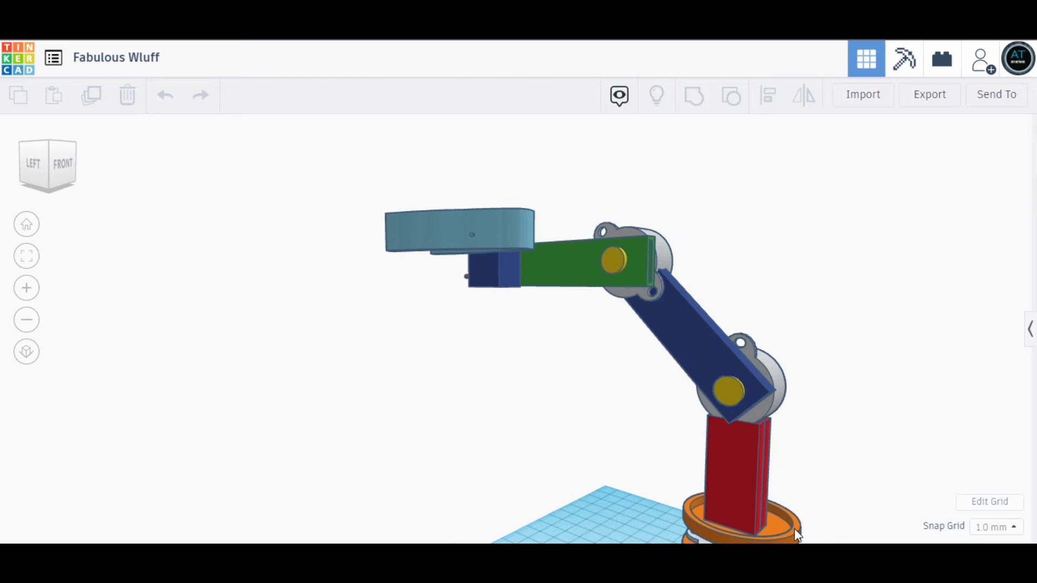
pyautogui.moveTo(814, 525); pyautogui.dragTo(703, 441, button='middle')
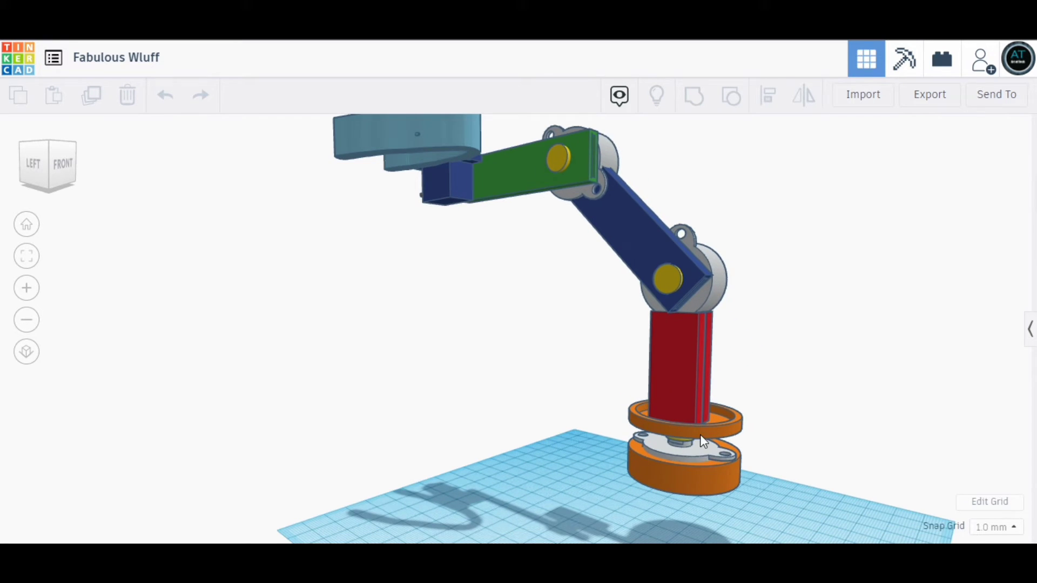
pyautogui.scroll(5, 711, 455)
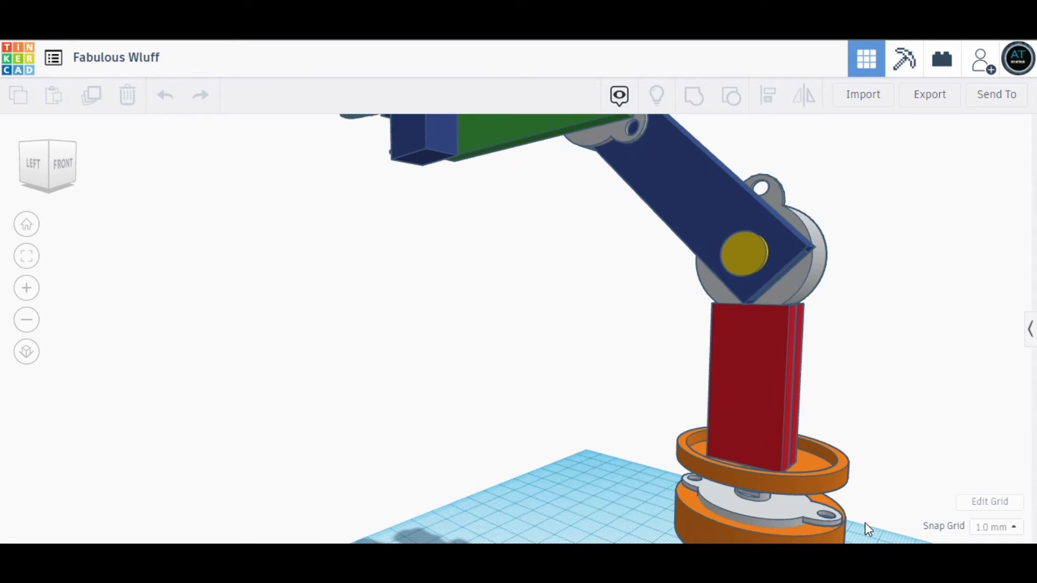
pyautogui.moveTo(900, 516); pyautogui.dragTo(746, 458, button='right')
# Lower the orange base 20 mm below the workplane and drop the grey motor into it
pyautogui.click(640, 455)
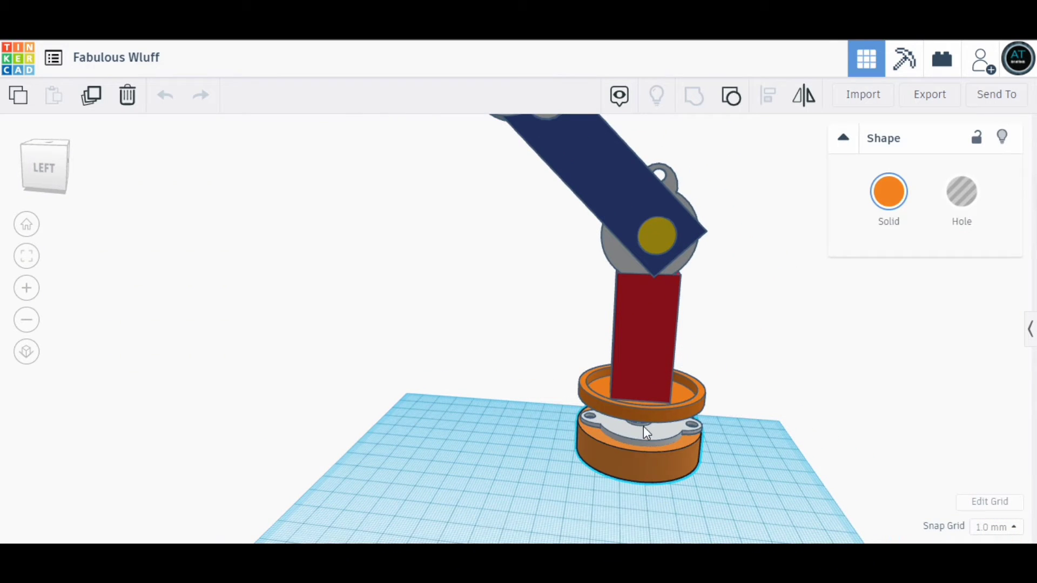
pyautogui.moveTo(640, 395); pyautogui.dragTo(637, 491)
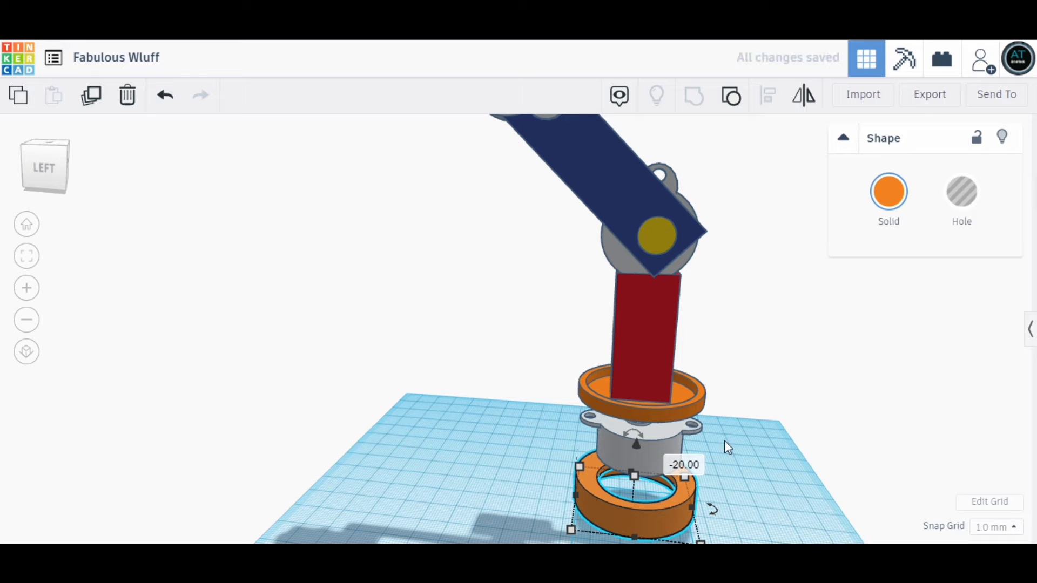
pyautogui.moveTo(759, 463); pyautogui.dragTo(651, 426, button='right')
pyautogui.click(636, 445)
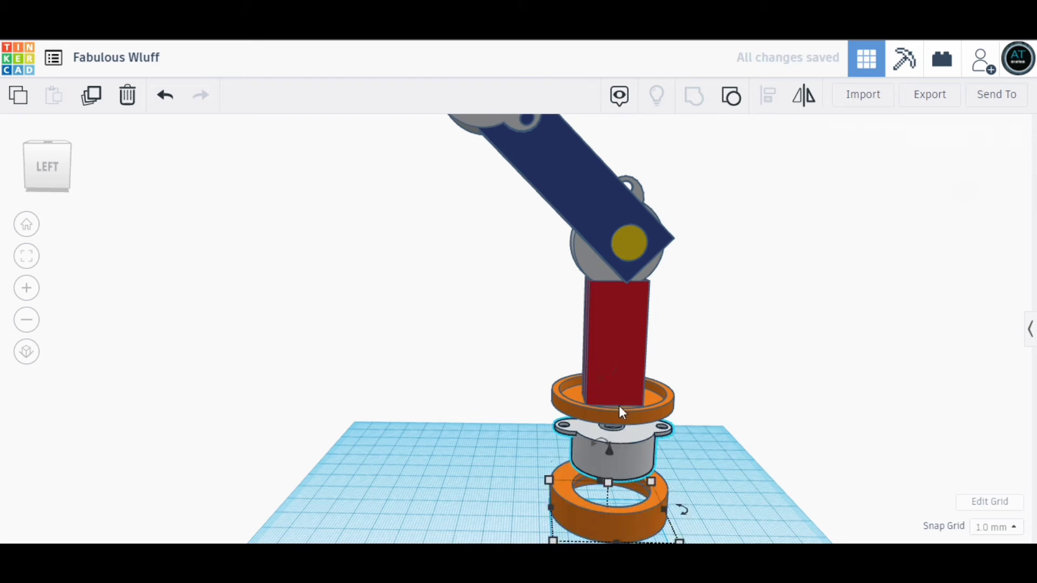
pyautogui.moveTo(613, 370); pyautogui.dragTo(614, 435)
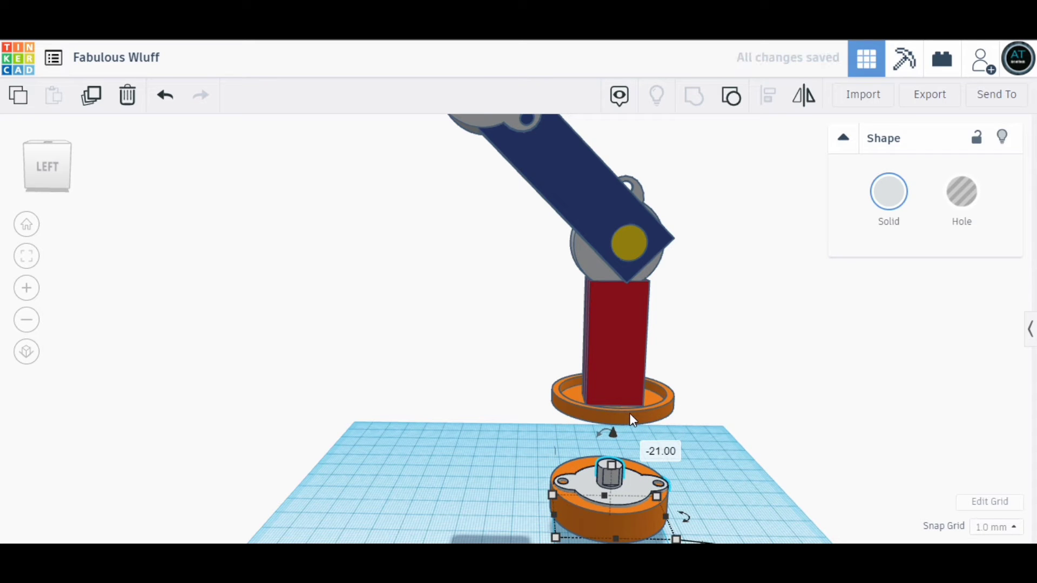
# Lower the upper orange ring onto the motor and the yellow shaft into the ring
pyautogui.click(630, 413)
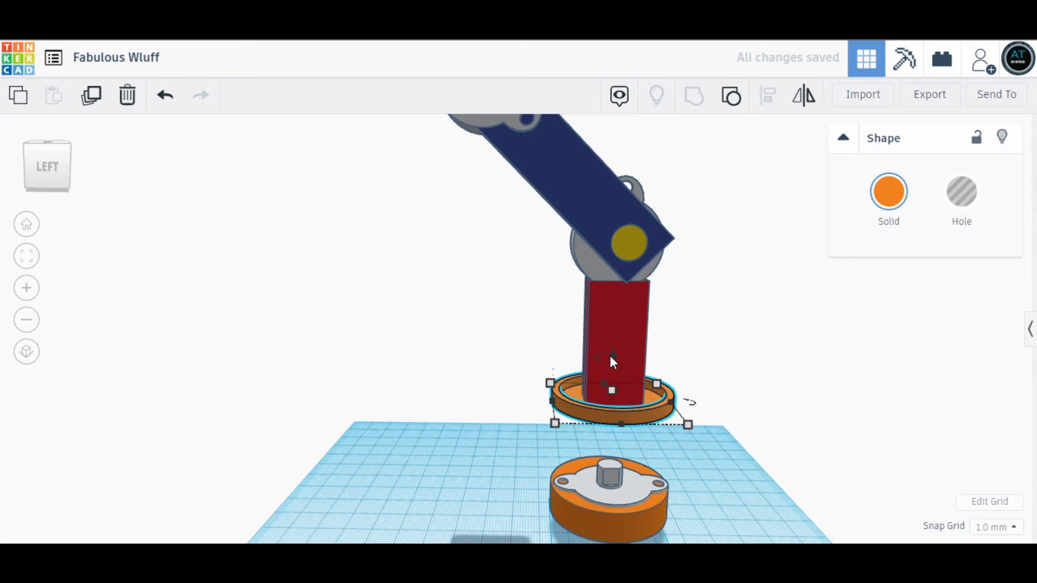
pyautogui.moveTo(614, 353); pyautogui.dragTo(609, 451)
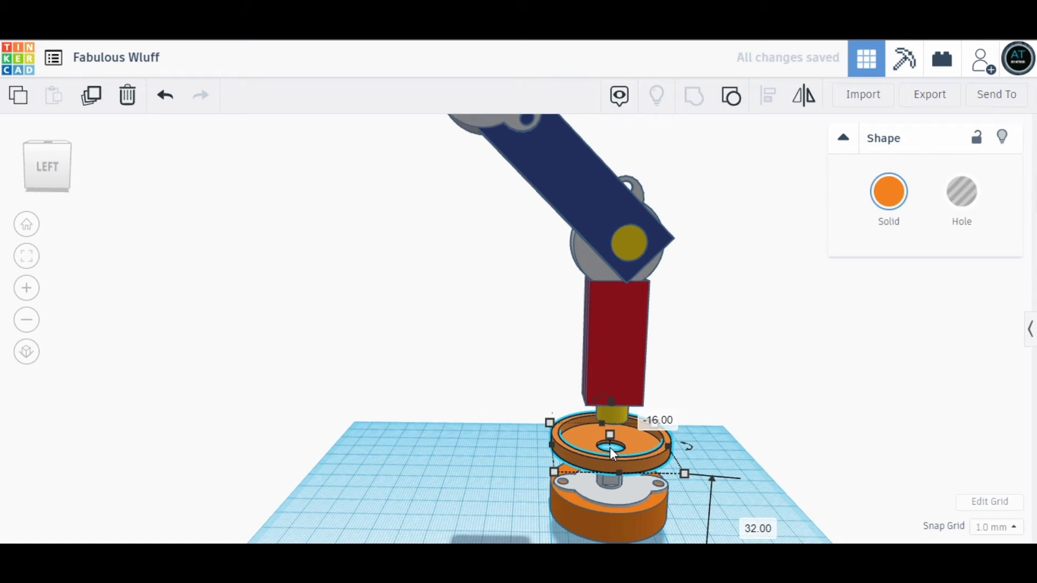
pyautogui.click(616, 413)
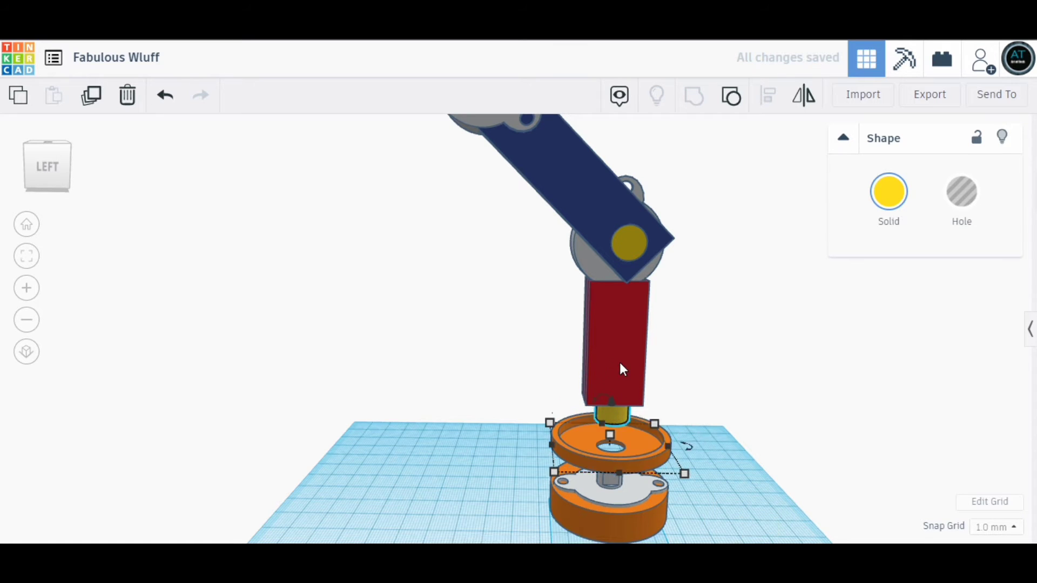
pyautogui.moveTo(613, 378); pyautogui.dragTo(602, 428)
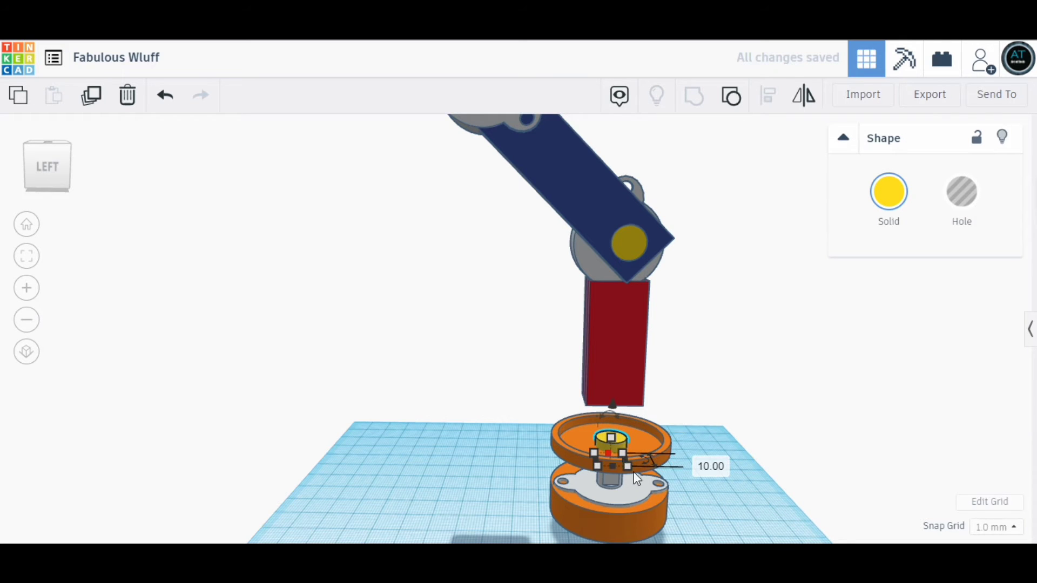
# Orbit and zoom around the base to inspect the grey shaft and yellow coupler
pyautogui.moveTo(651, 466); pyautogui.dragTo(756, 525, button='right')
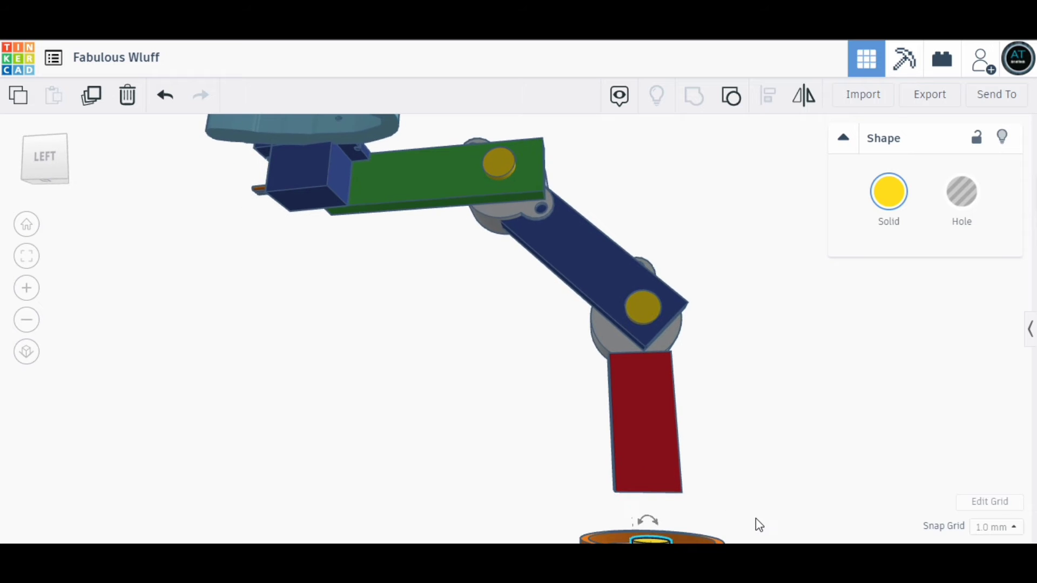
pyautogui.moveTo(756, 519); pyautogui.dragTo(703, 379, button='middle')
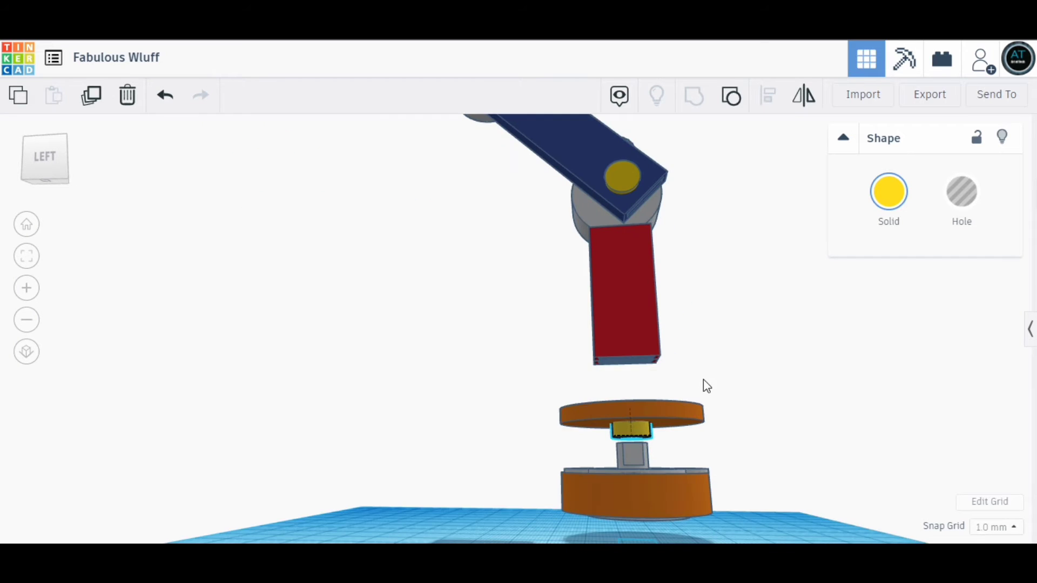
pyautogui.scroll(1, 648, 458)
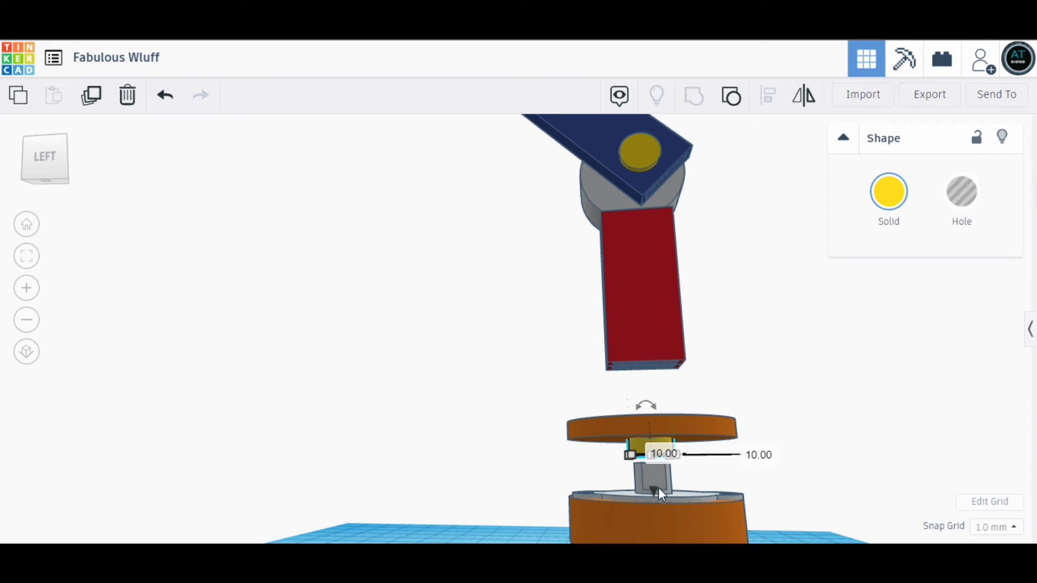
pyautogui.moveTo(789, 520); pyautogui.dragTo(751, 480, button='right')
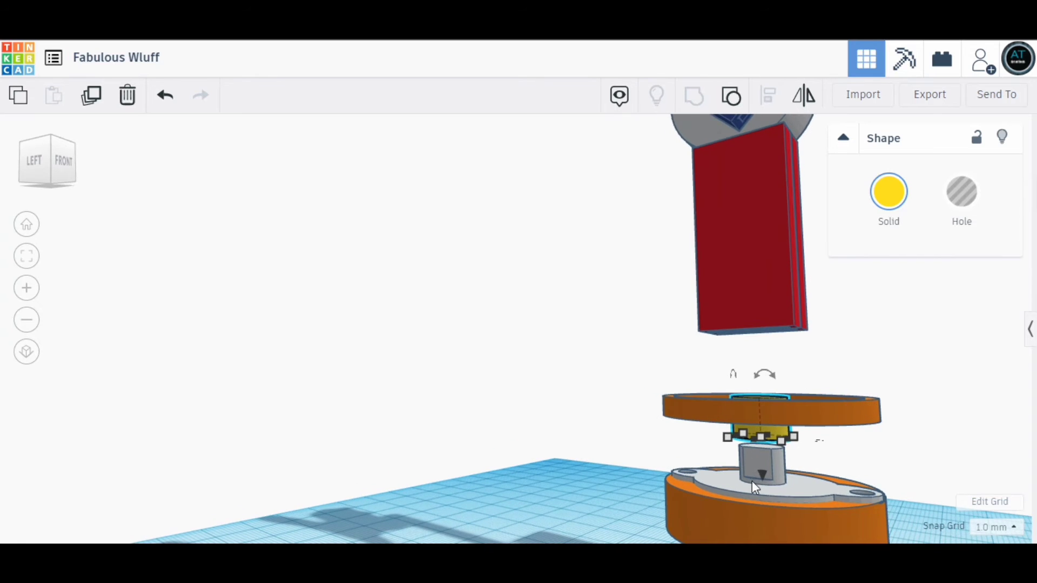
pyautogui.moveTo(944, 493); pyautogui.dragTo(789, 477, button='right')
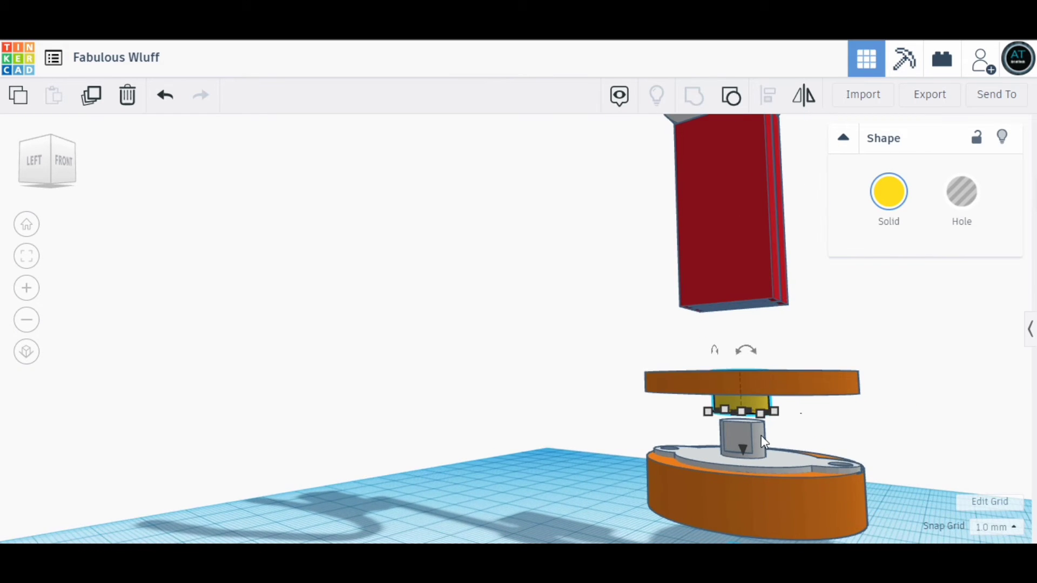
pyautogui.scroll(-3, 760, 436)
pyautogui.scroll(-2, 675, 356)
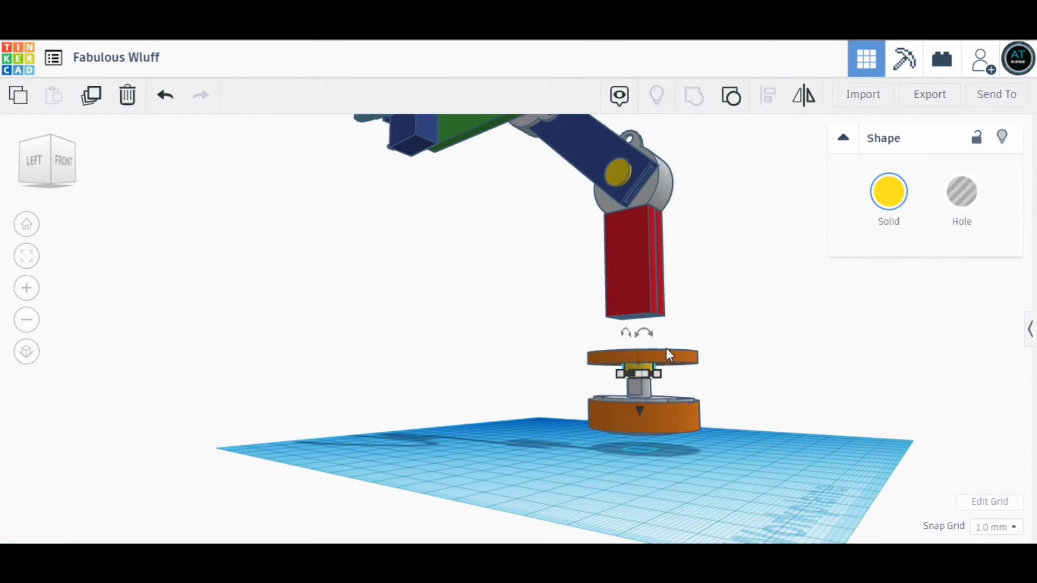
# Lower the red arm plate onto the upper orange disc, nudge it left, and check its placement
pyautogui.click(637, 282)
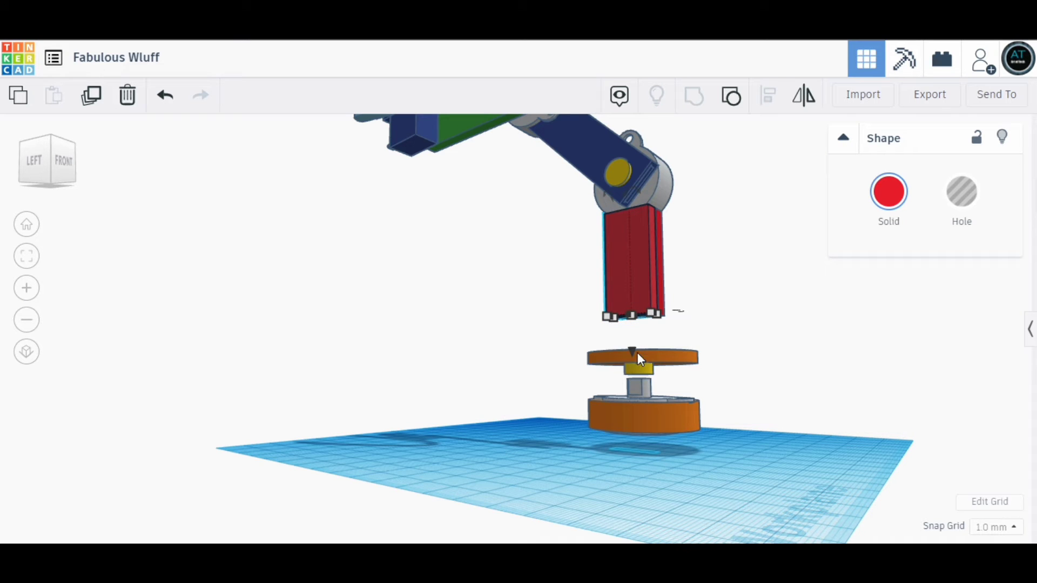
pyautogui.moveTo(630, 351); pyautogui.dragTo(625, 330)
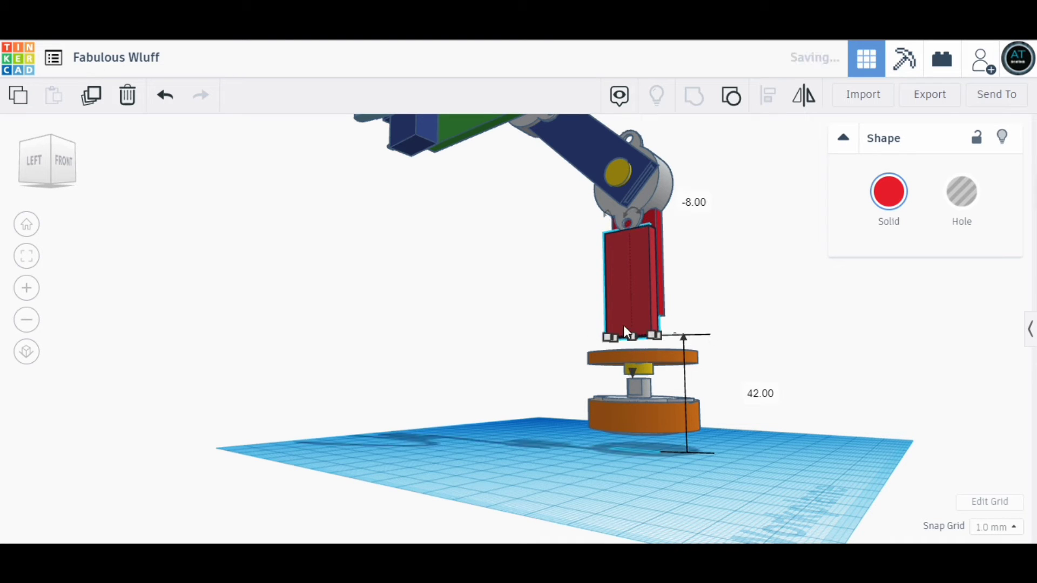
pyautogui.moveTo(767, 479); pyautogui.dragTo(647, 494, button='middle')
pyautogui.moveTo(711, 492); pyautogui.dragTo(489, 464, button='right')
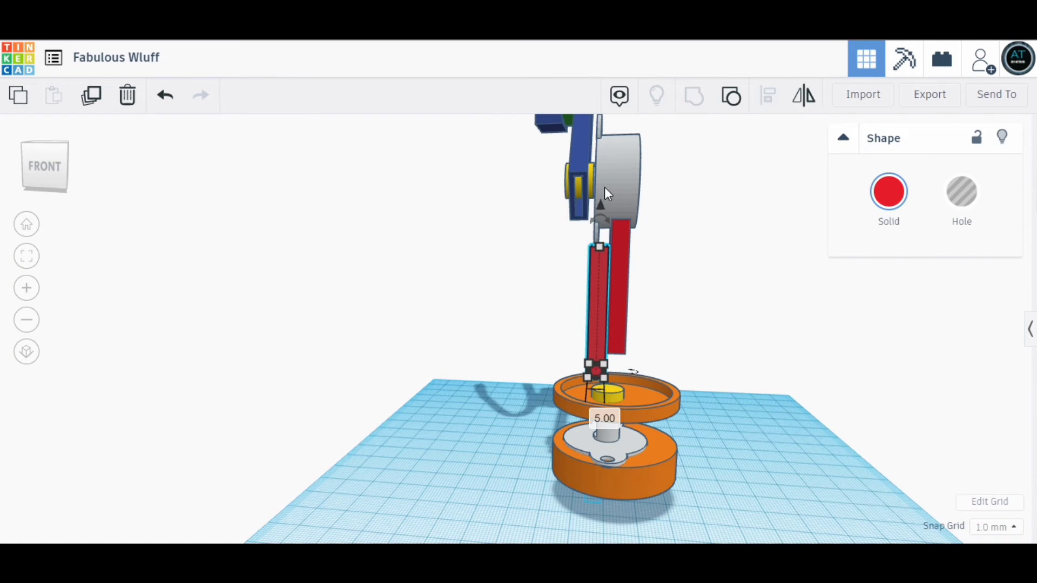
pyautogui.moveTo(603, 213); pyautogui.dragTo(601, 225)
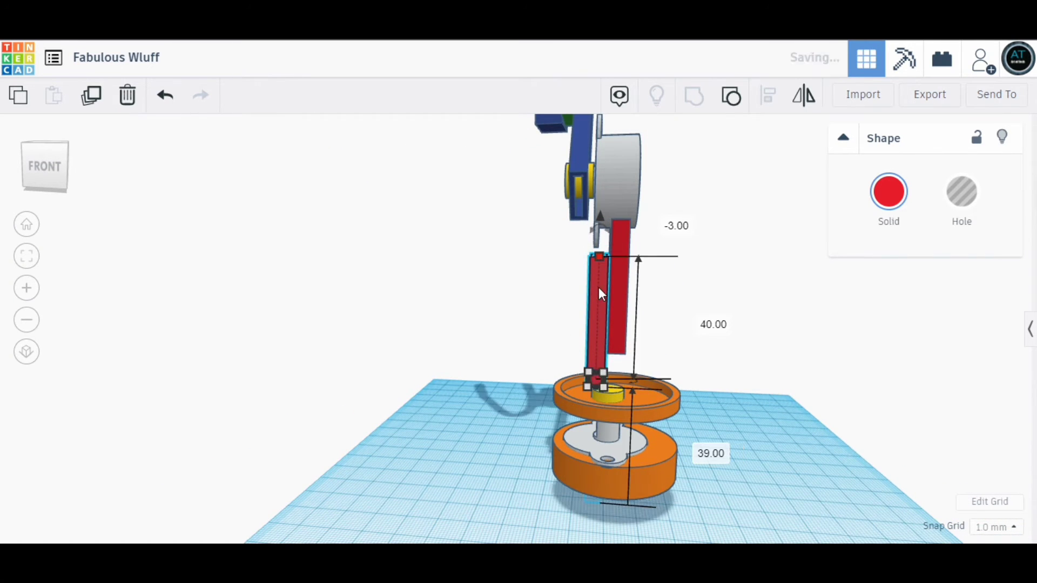
pyautogui.press('Left')
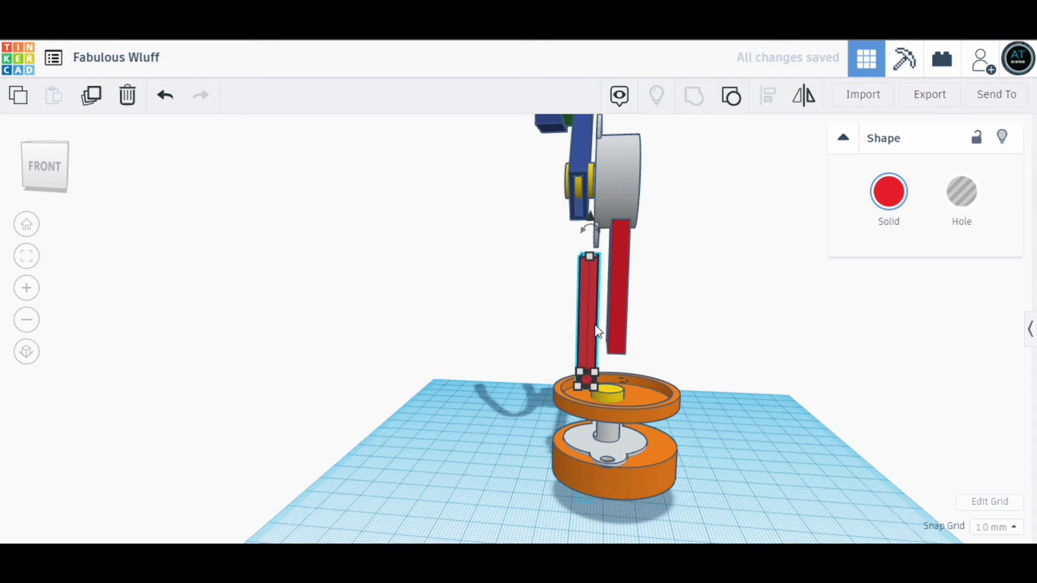
pyautogui.moveTo(708, 379); pyautogui.dragTo(641, 271, button='right')
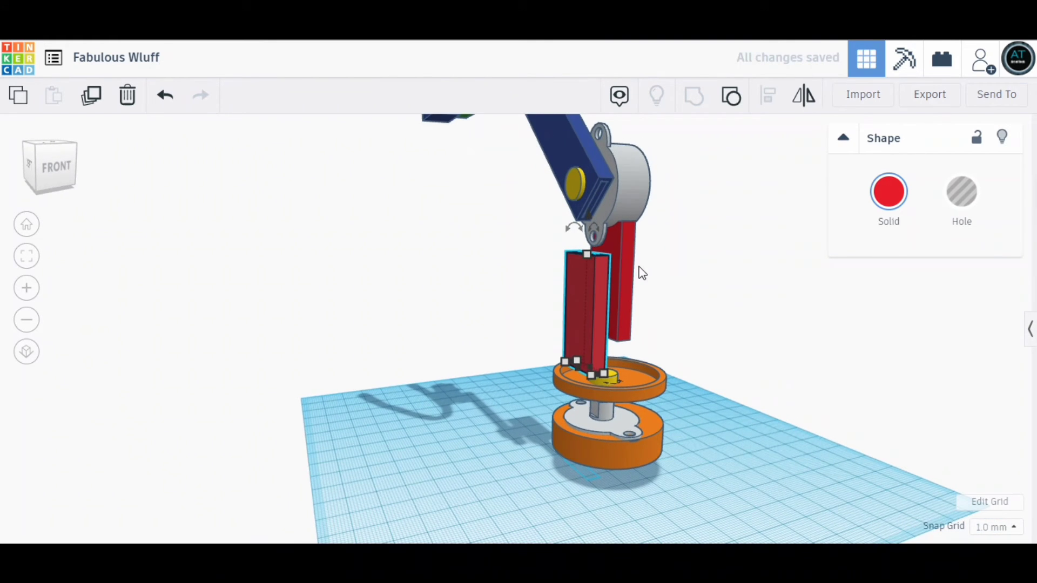
pyautogui.moveTo(710, 363); pyautogui.dragTo(432, 347, button='right')
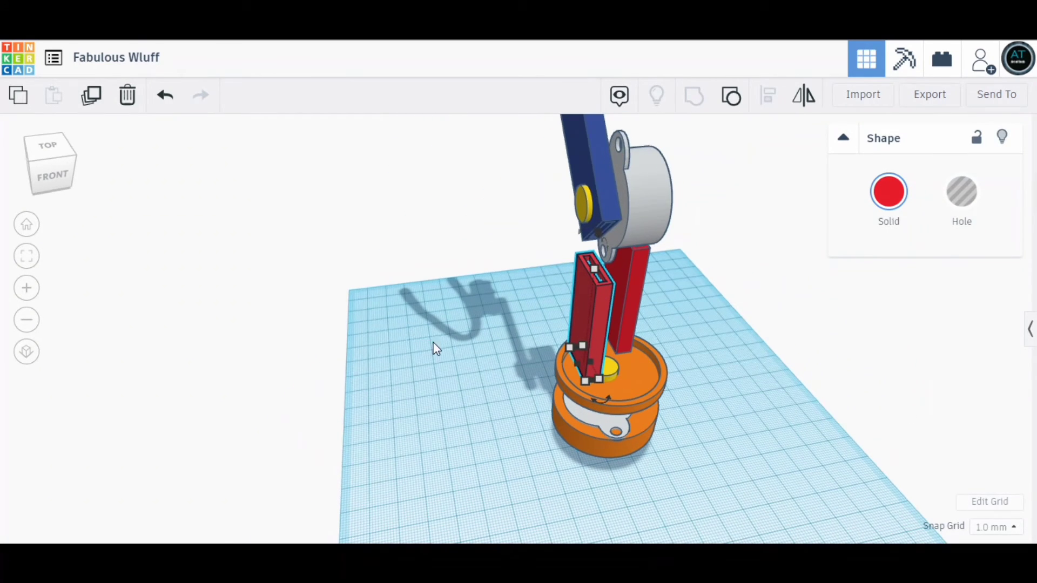
# Deselect the red plate and orbit to the arm's left side, showing the blue and green links
pyautogui.moveTo(447, 349); pyautogui.dragTo(636, 423, button='middle')
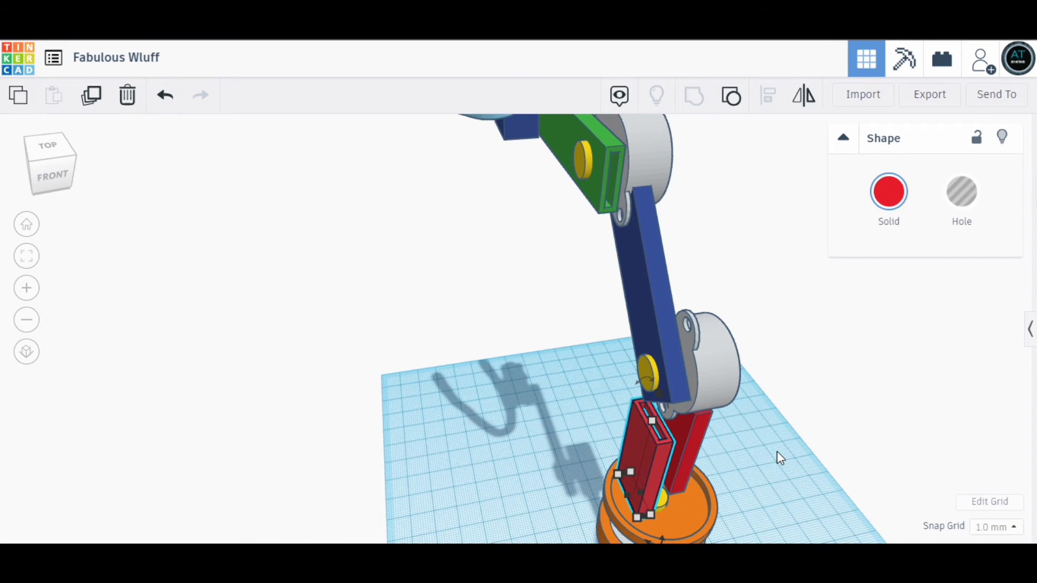
pyautogui.moveTo(777, 451); pyautogui.dragTo(435, 486, button='right')
pyautogui.click(435, 486)
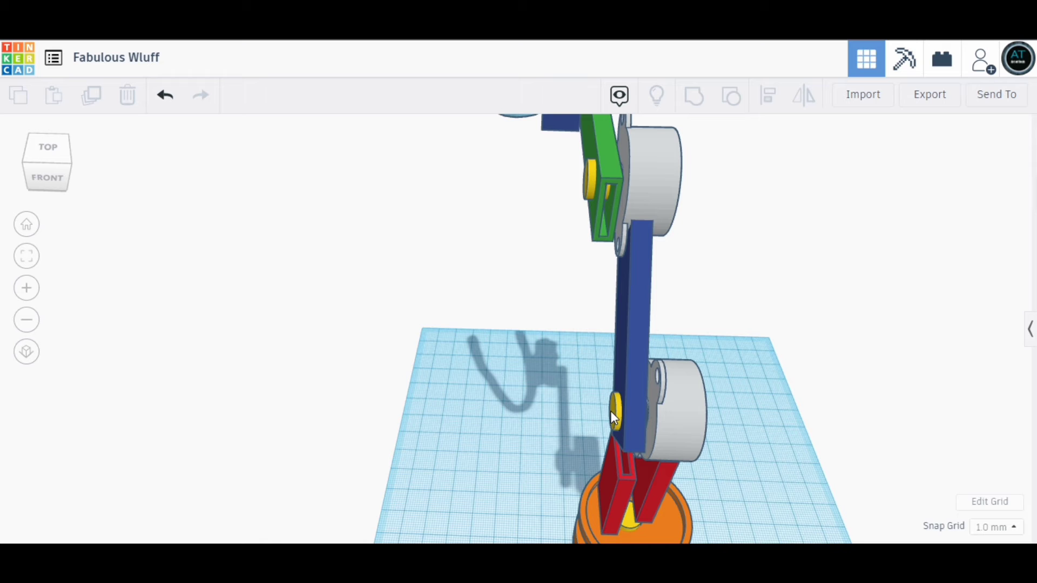
pyautogui.moveTo(463, 451); pyautogui.dragTo(716, 428, button='right')
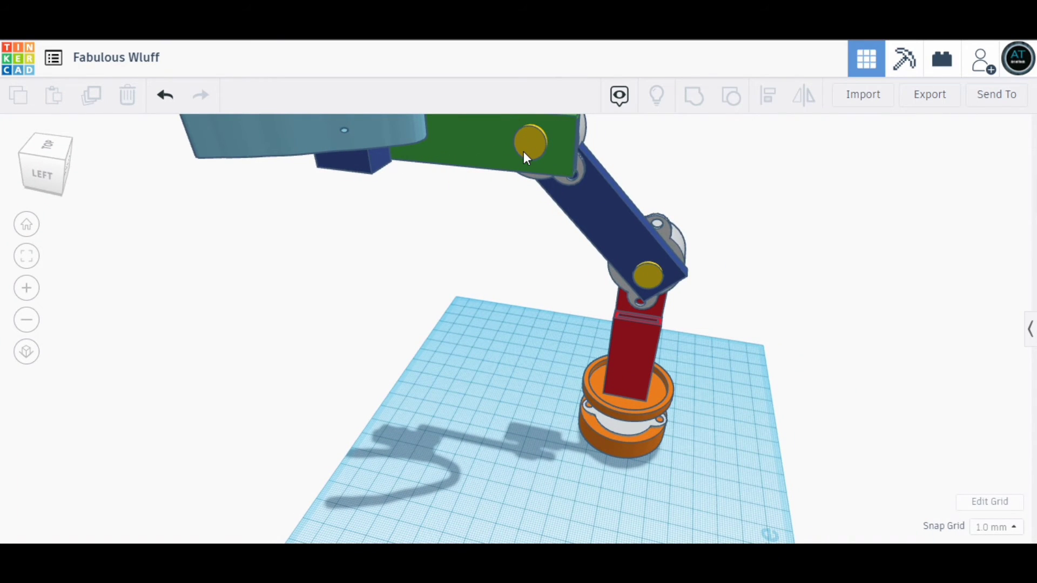
# Select the blue link and view it from above and from both sides
pyautogui.click(581, 218)
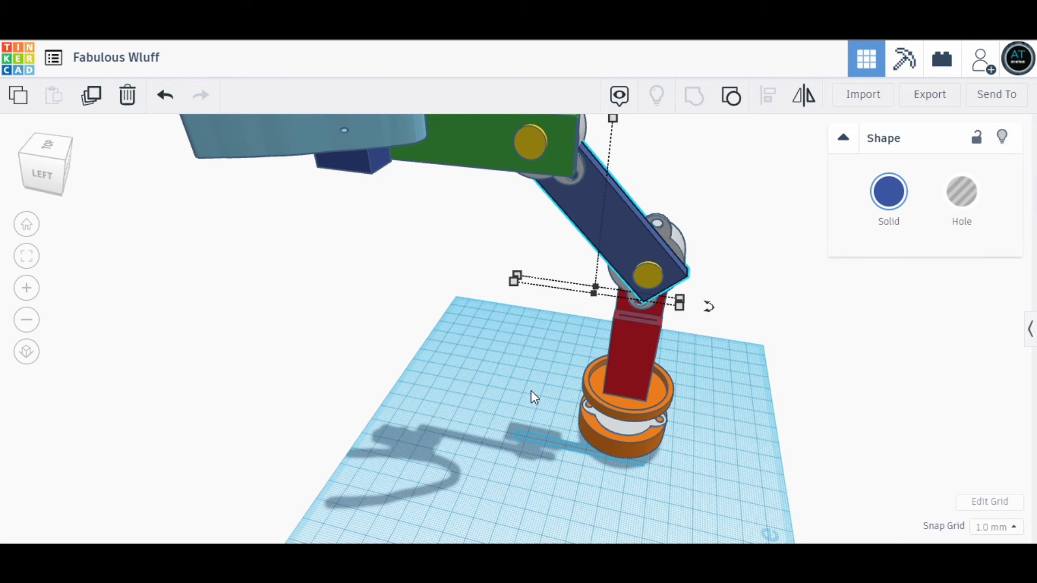
pyautogui.moveTo(521, 390); pyautogui.dragTo(531, 459, button='middle')
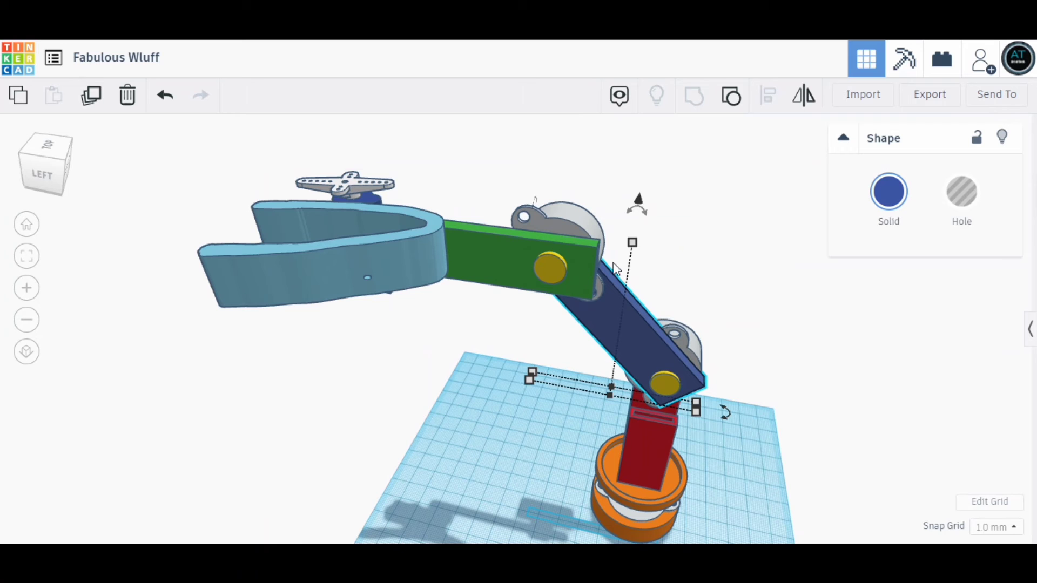
pyautogui.moveTo(782, 352); pyautogui.dragTo(507, 313, button='right')
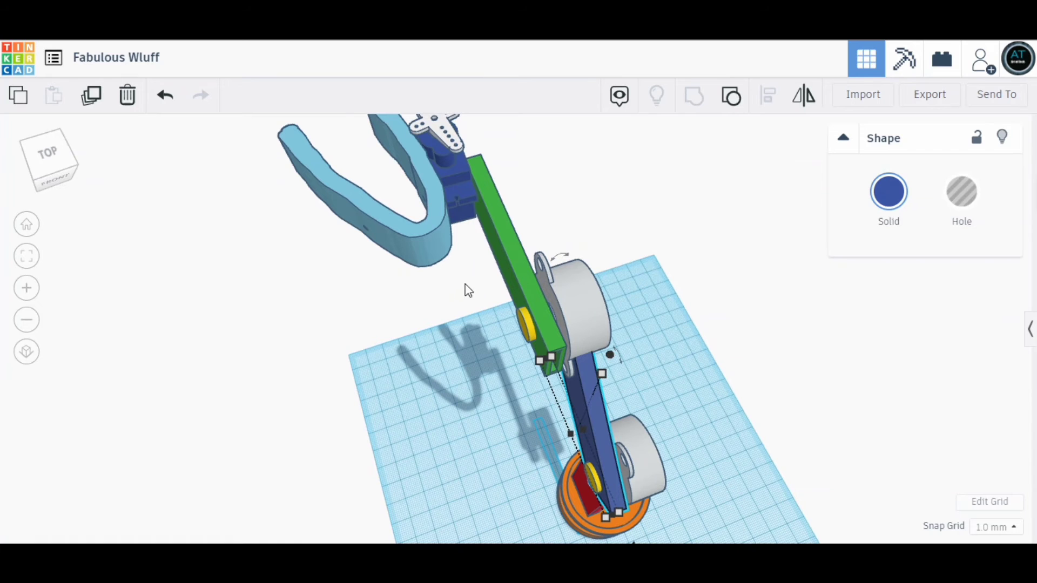
pyautogui.moveTo(451, 439); pyautogui.dragTo(527, 300, button='right')
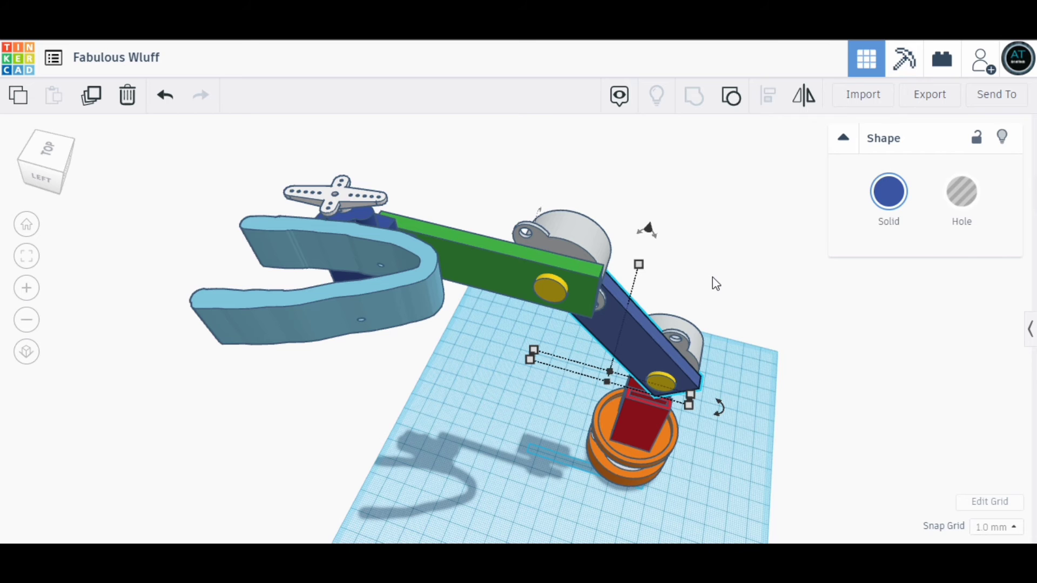
pyautogui.moveTo(712, 277); pyautogui.dragTo(519, 400, button='right')
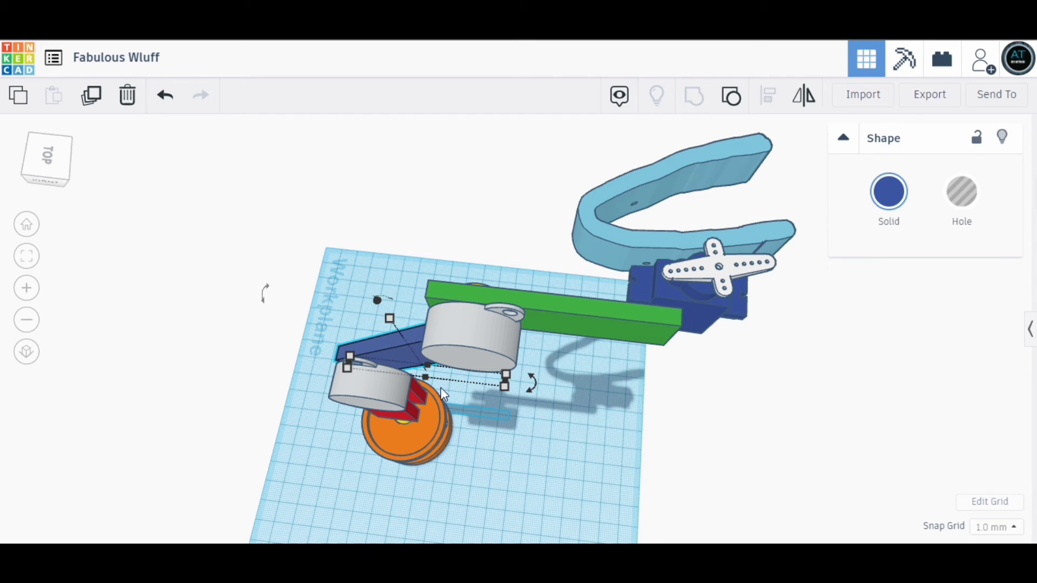
# Select the light-blue gripper group, view it front-right, then zoom out to a top-front view of the arm
pyautogui.click(612, 242)
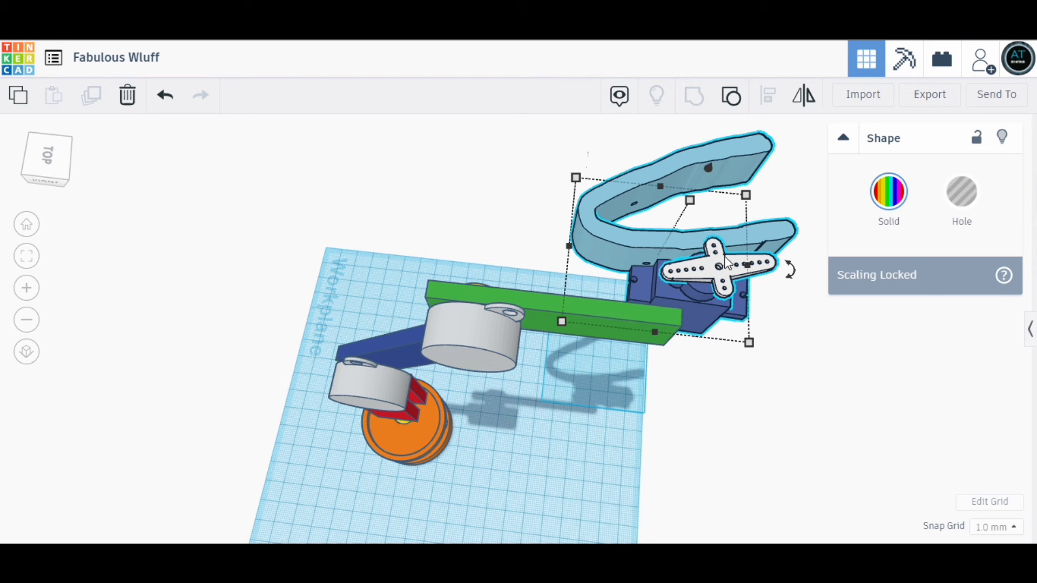
pyautogui.moveTo(569, 469); pyautogui.dragTo(790, 500, button='right')
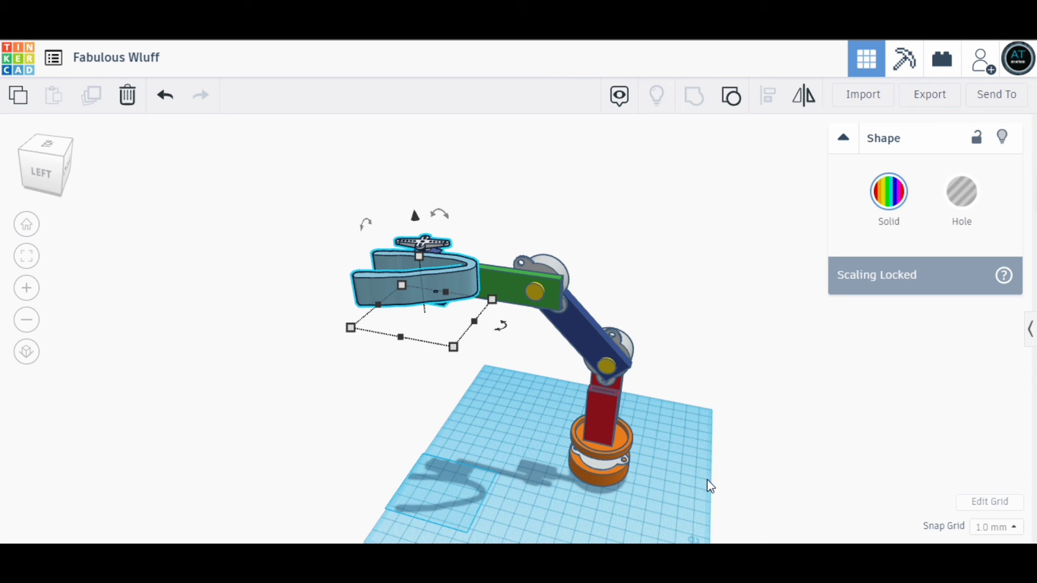
pyautogui.scroll(-3, 636, 491)
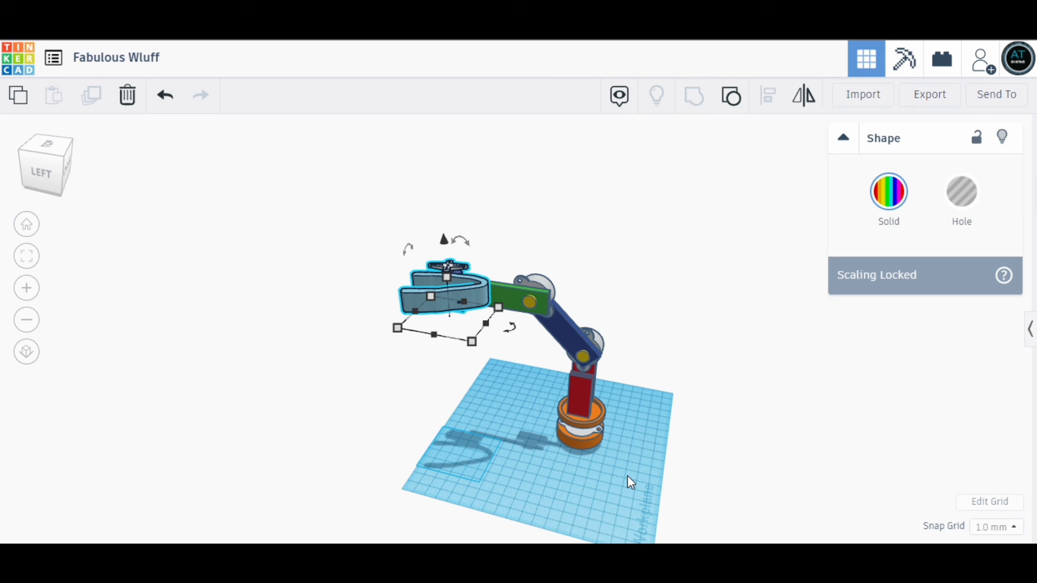
pyautogui.moveTo(641, 466); pyautogui.dragTo(685, 472, button='right')
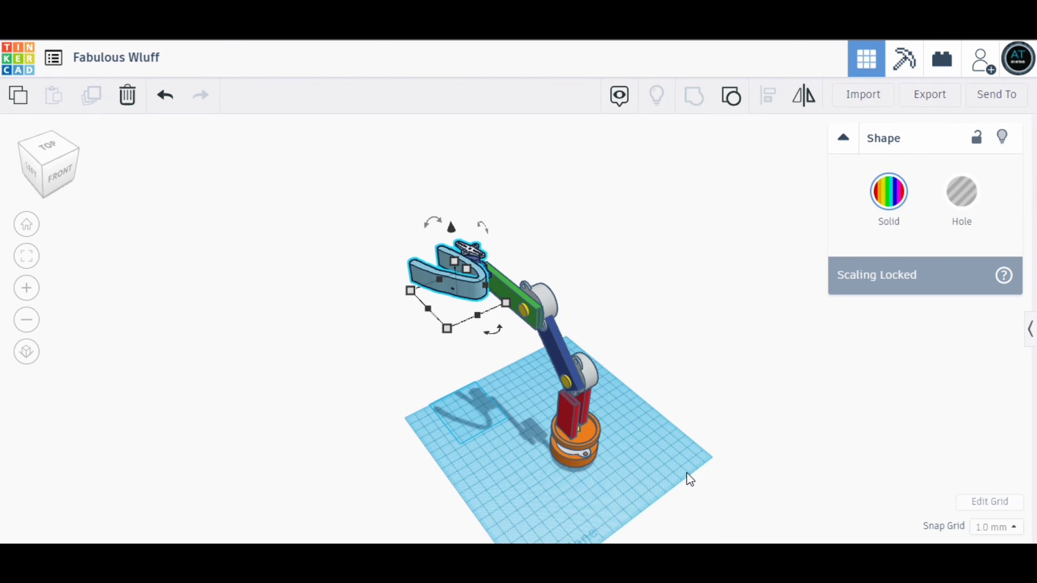
# Deselect the gripper and show the whole assembled arm from the side
pyautogui.click(703, 472)
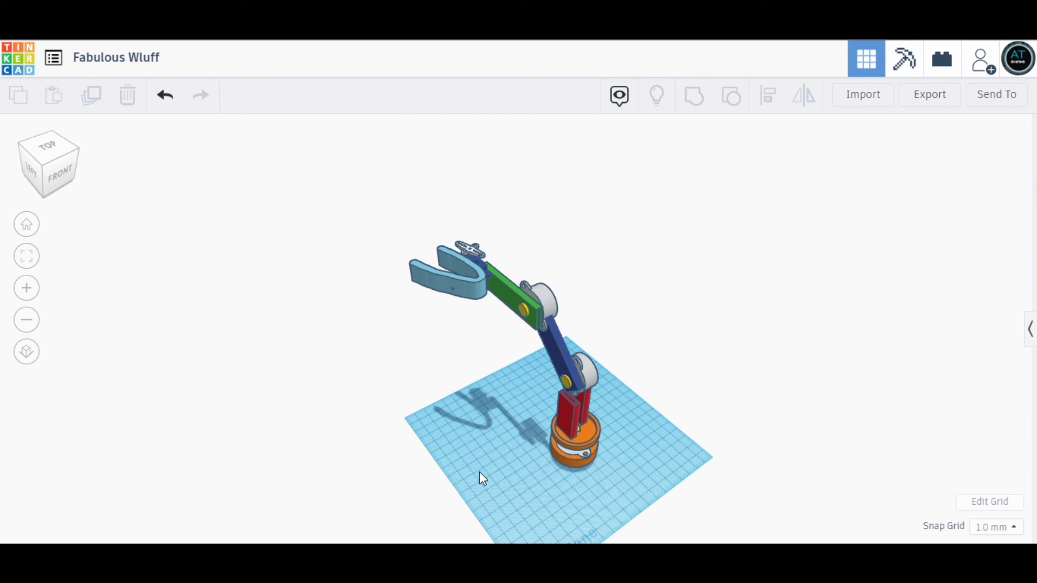
pyautogui.moveTo(482, 479); pyautogui.dragTo(690, 450, button='right')
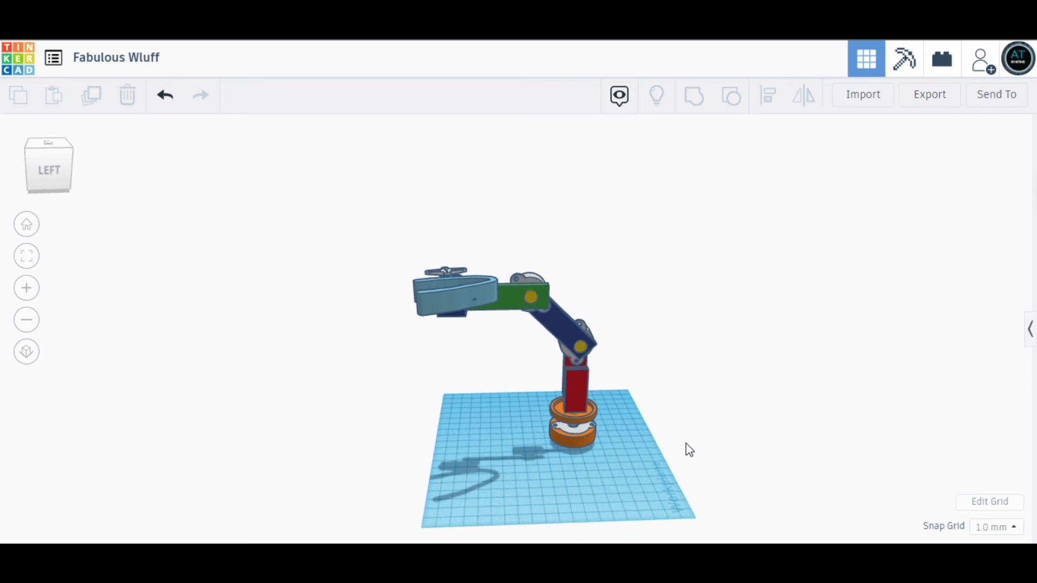